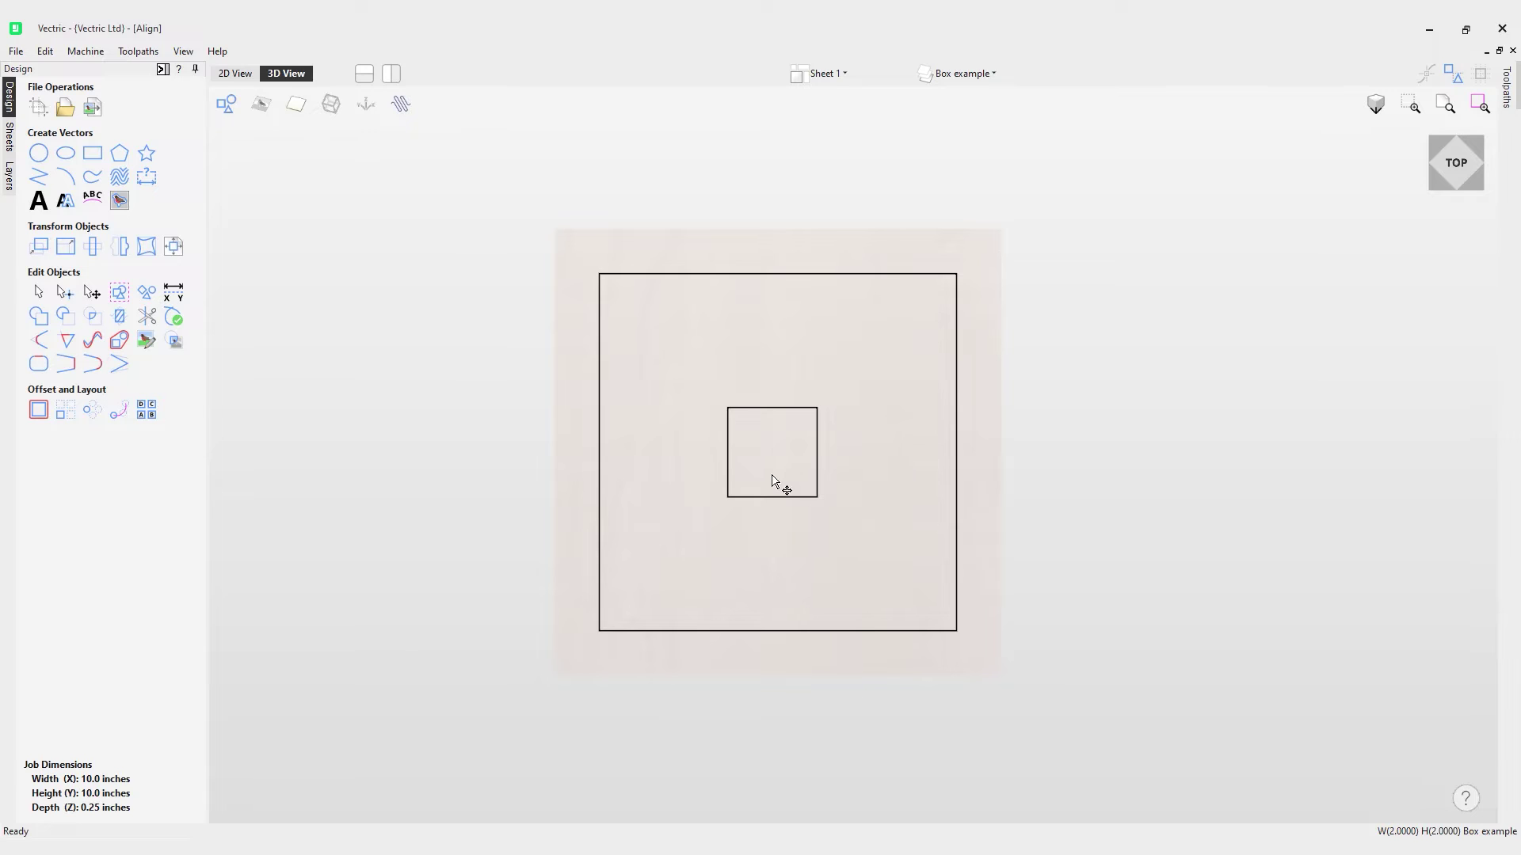
Move the small square rightward so its centre is at about X 6.53, Y 5, and open the alignment tools.
left_click(774, 410)
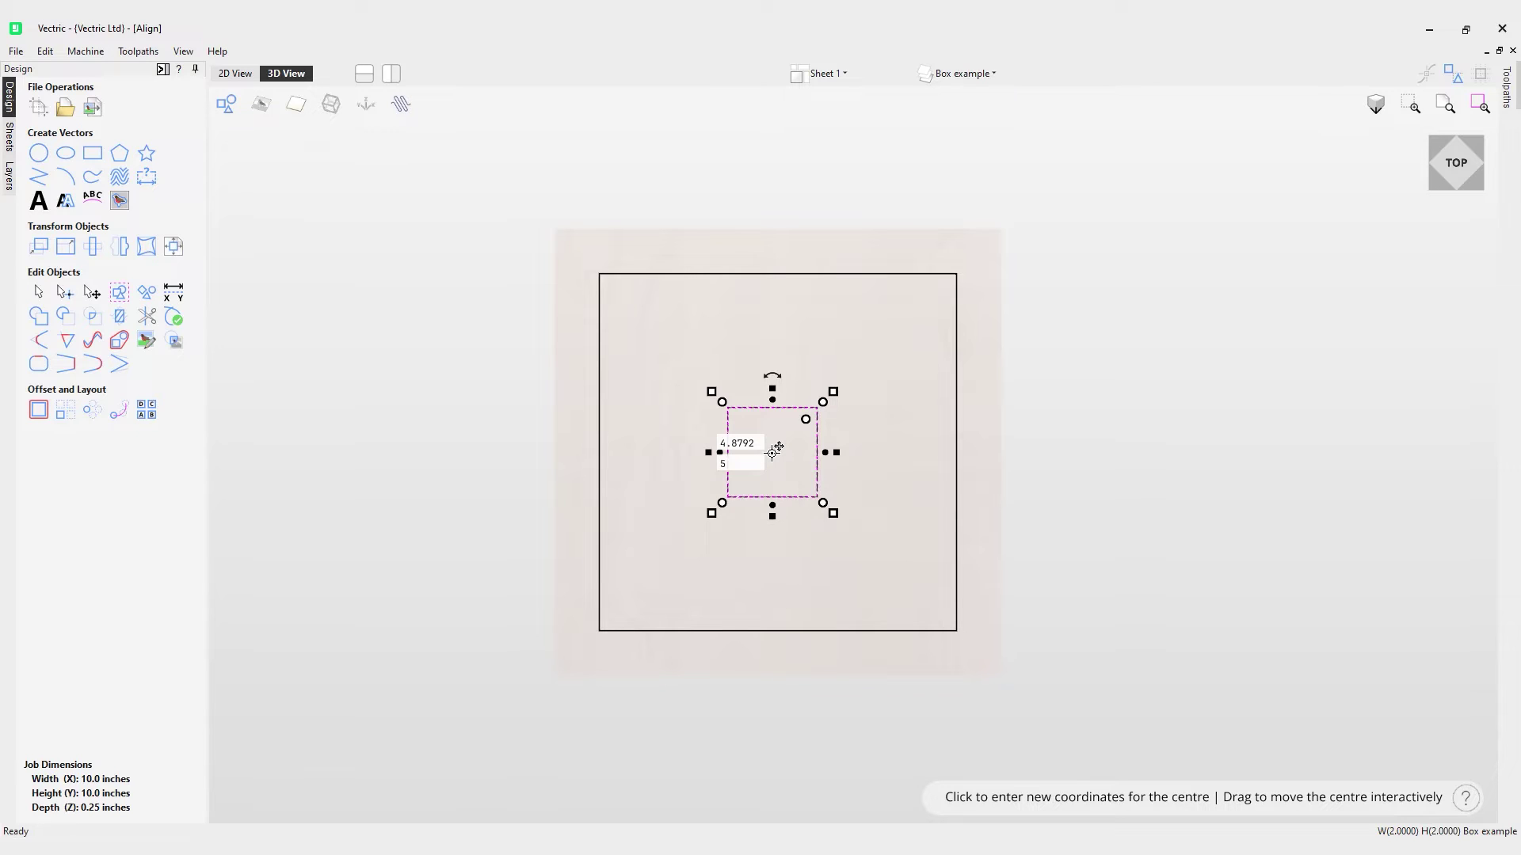
left_click_drag(775, 452, 849, 453)
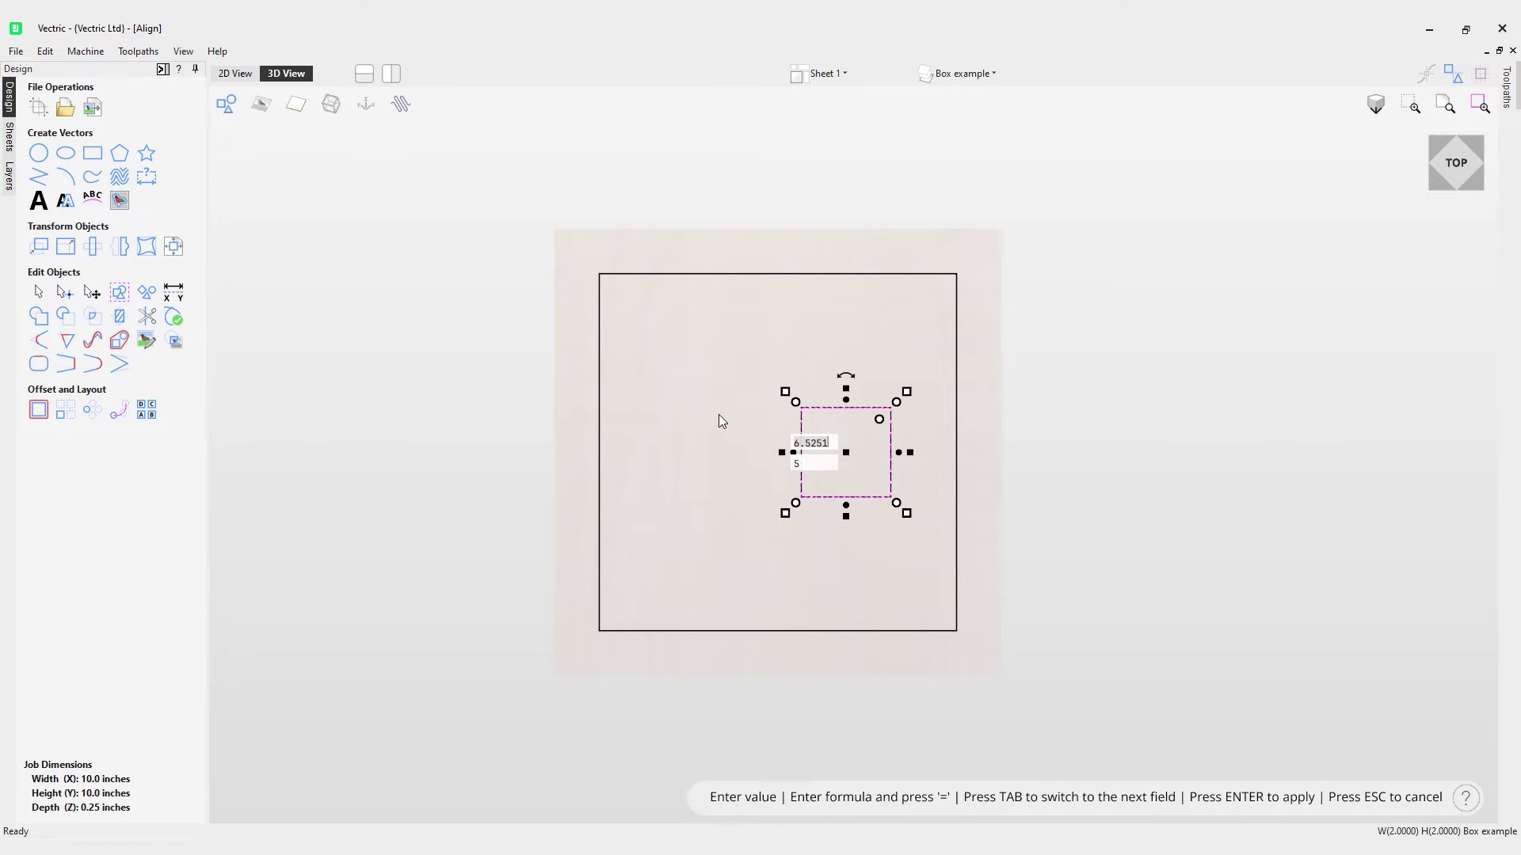
left_click(175, 252)
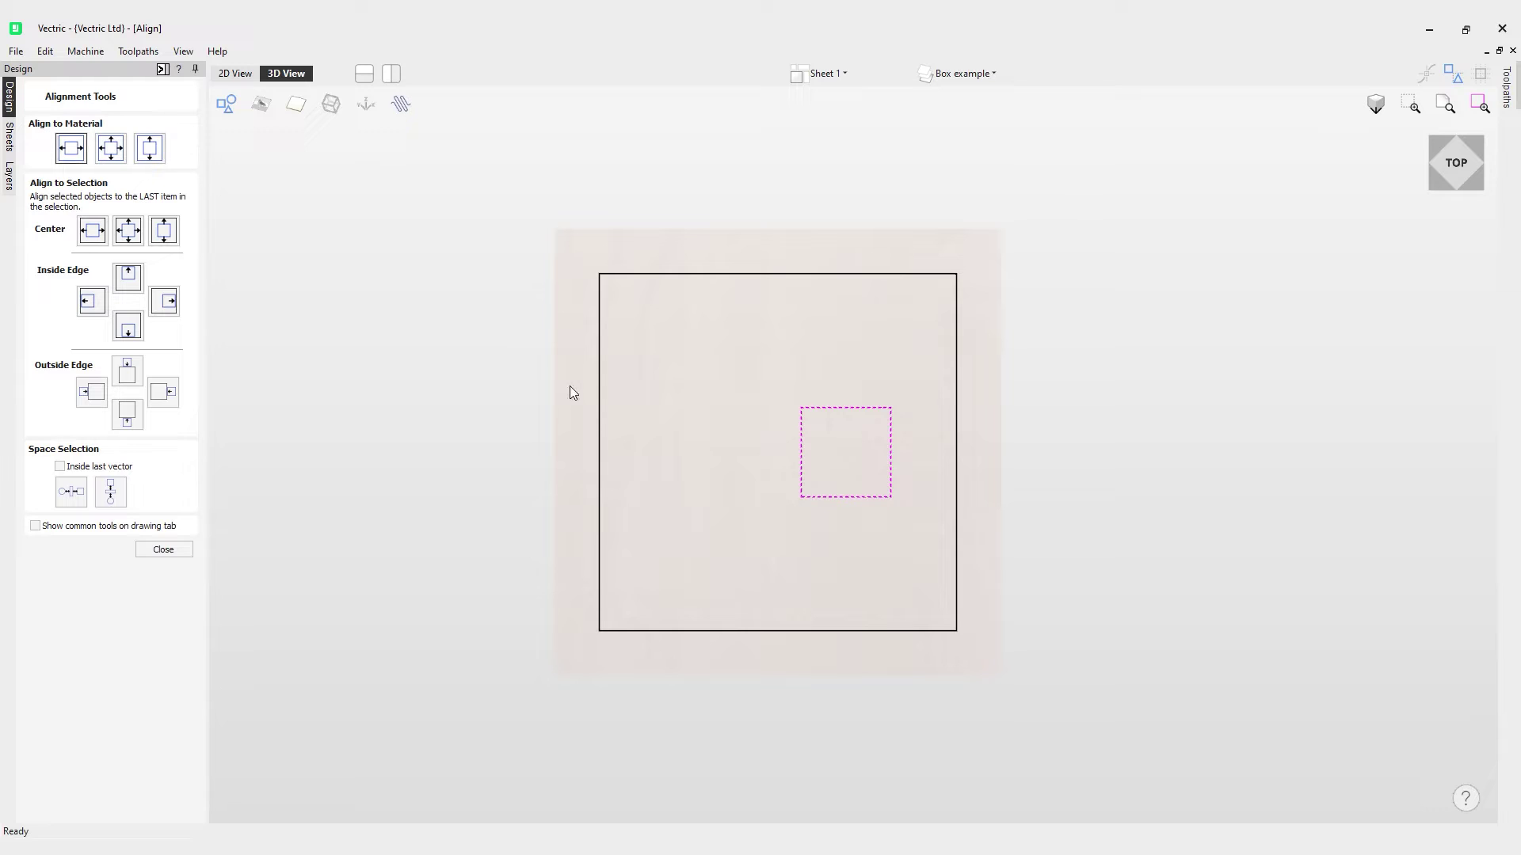
Move the large square's centre to about X 3.24, Y 3.16 and centre the square both ways in the material.
left_click(642, 279)
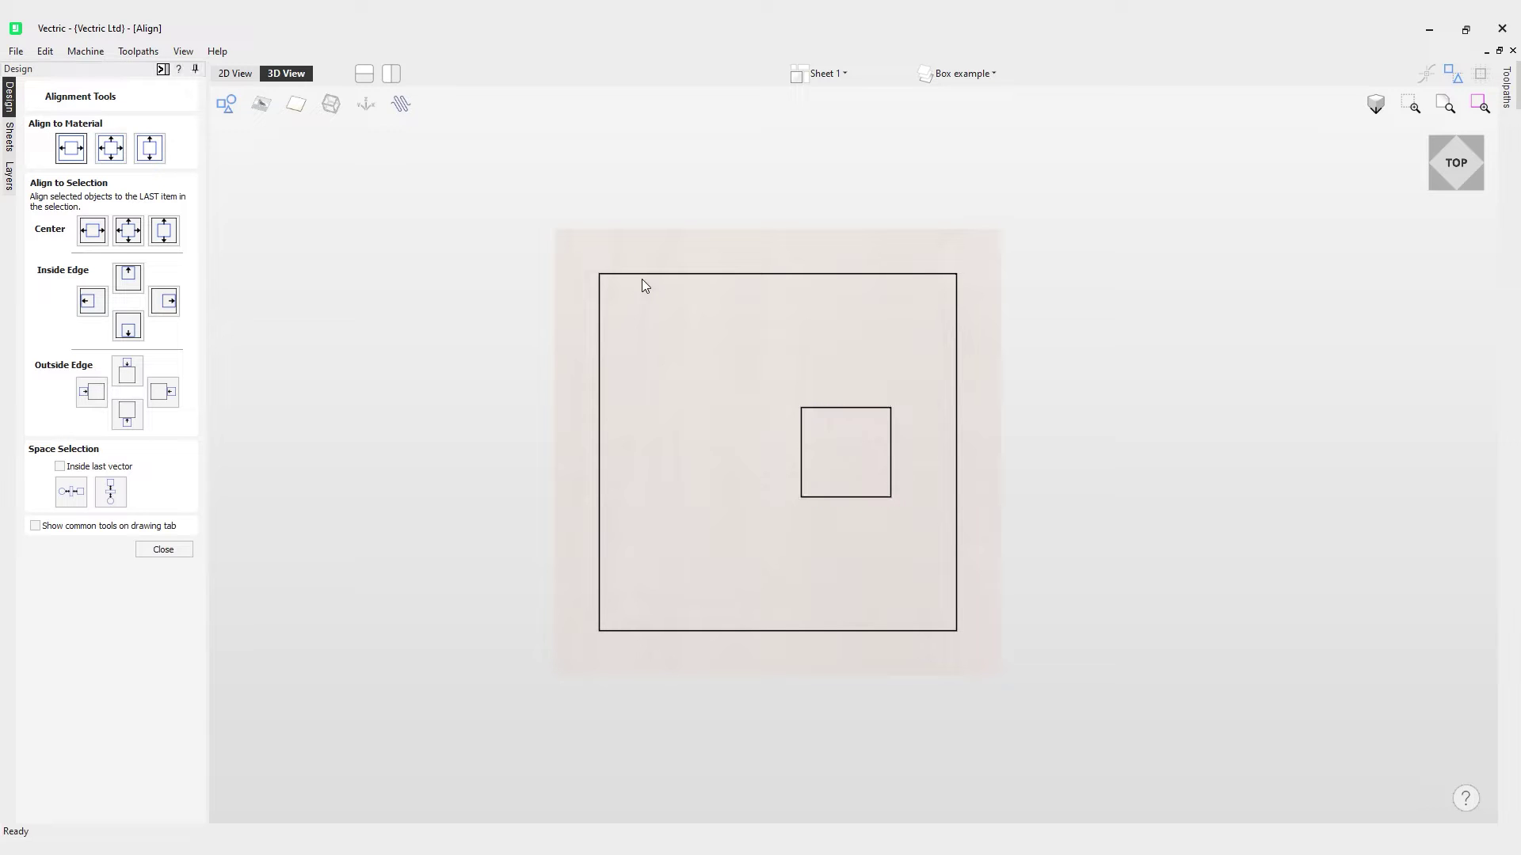
left_click(768, 274)
left_click(768, 274)
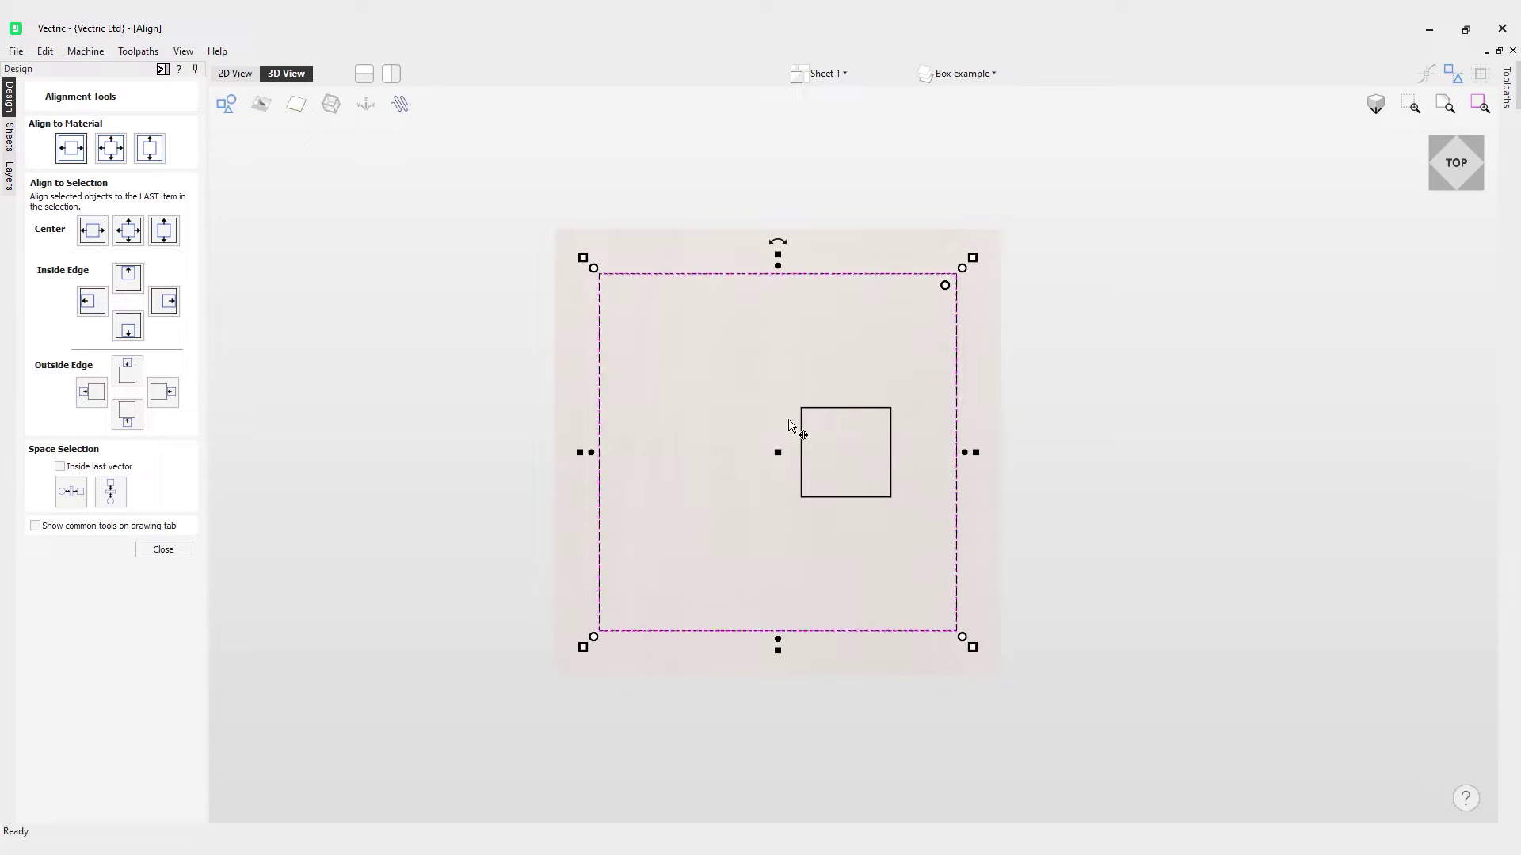
left_click_drag(777, 452, 699, 535)
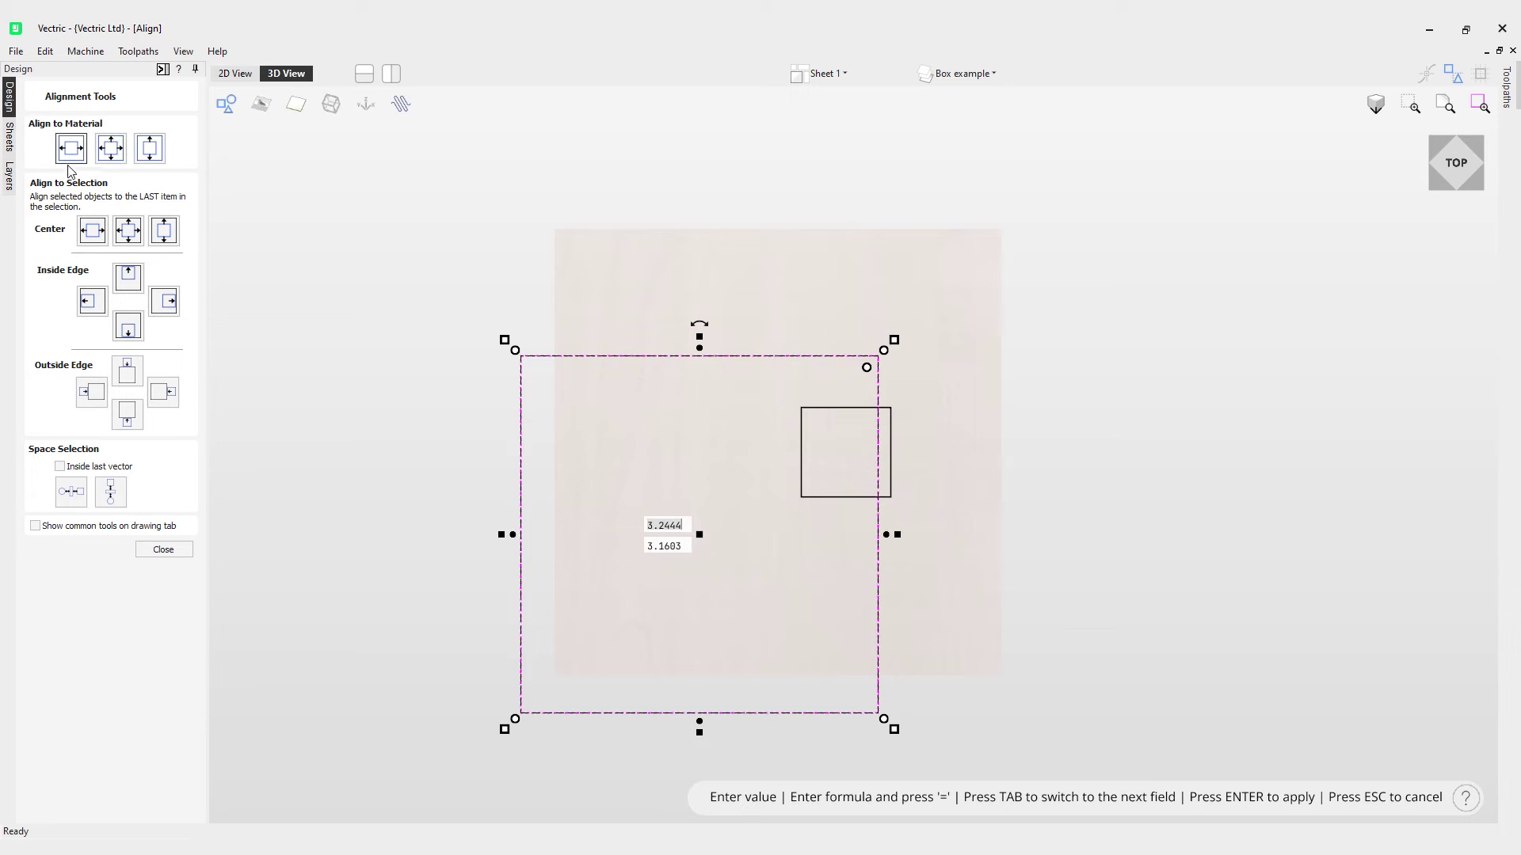
left_click(121, 149)
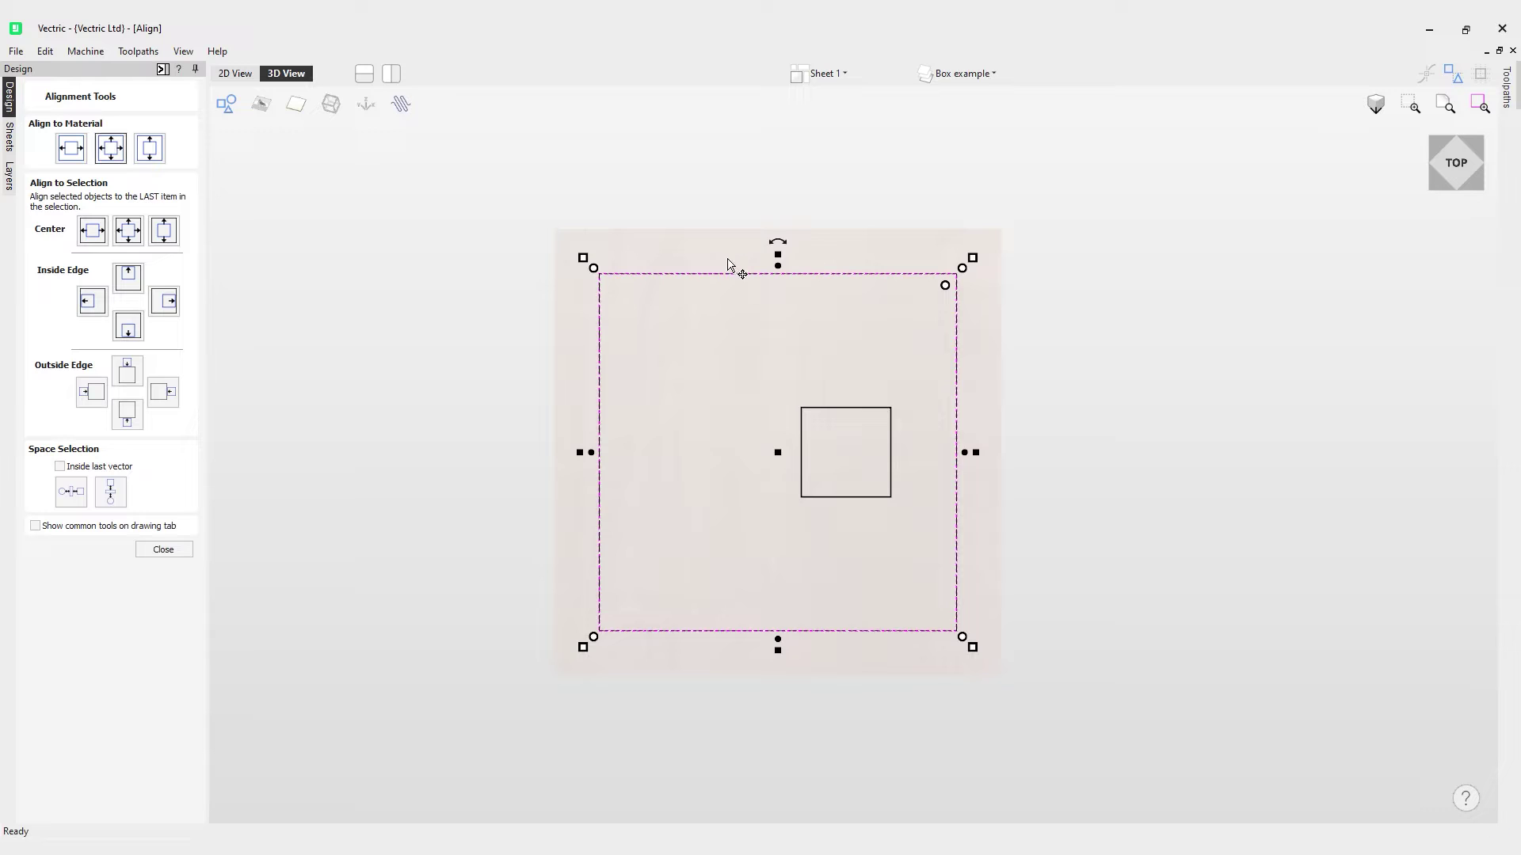
Offset the large square leftward and centre it horizontally in the material, and offset it downward and centre it vertically.
left_click_drag(728, 273, 557, 276)
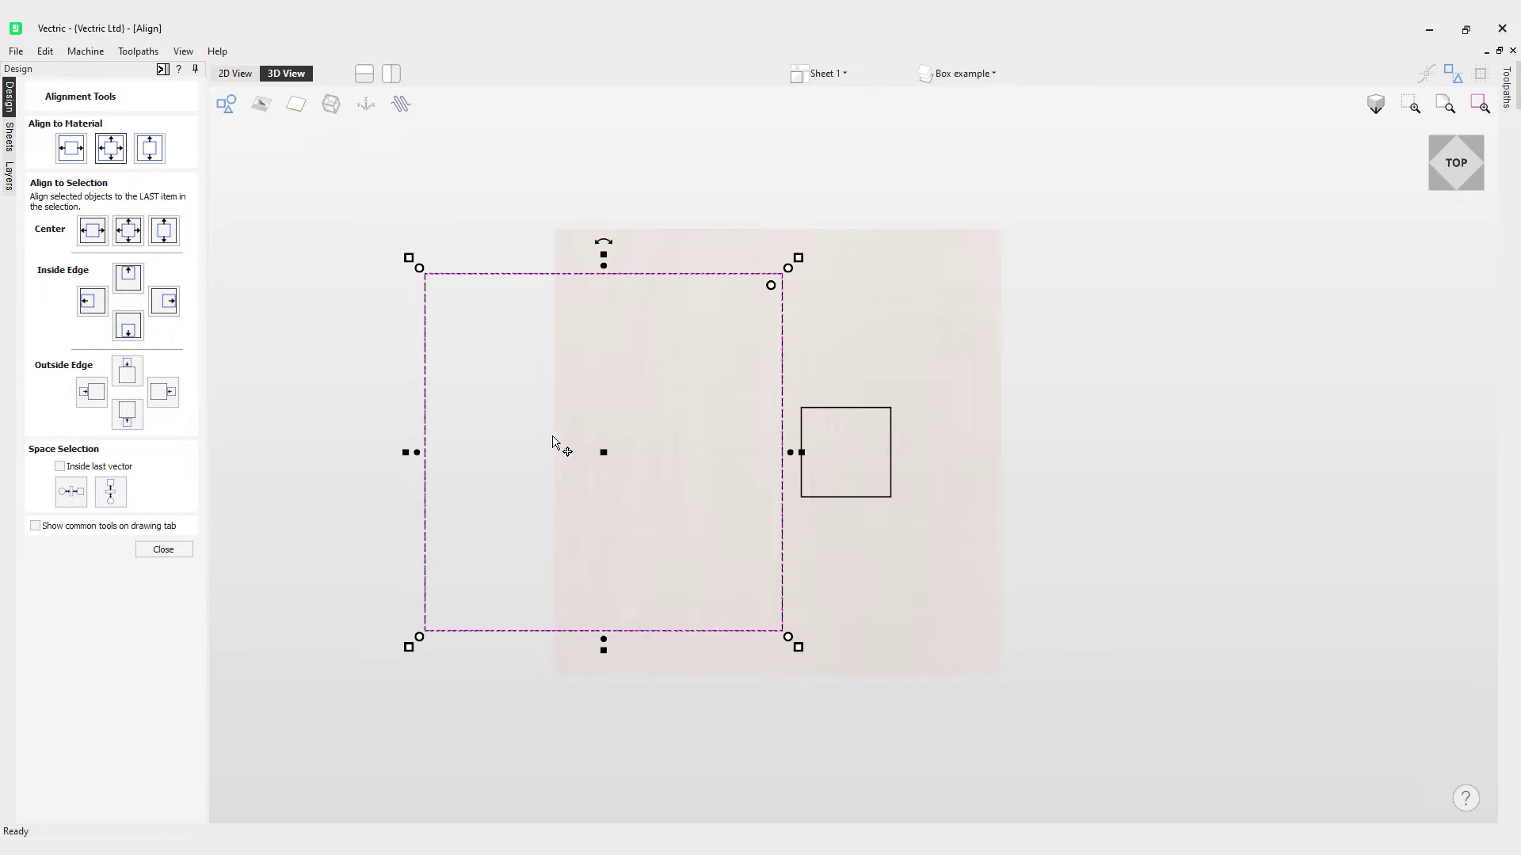
left_click(71, 148)
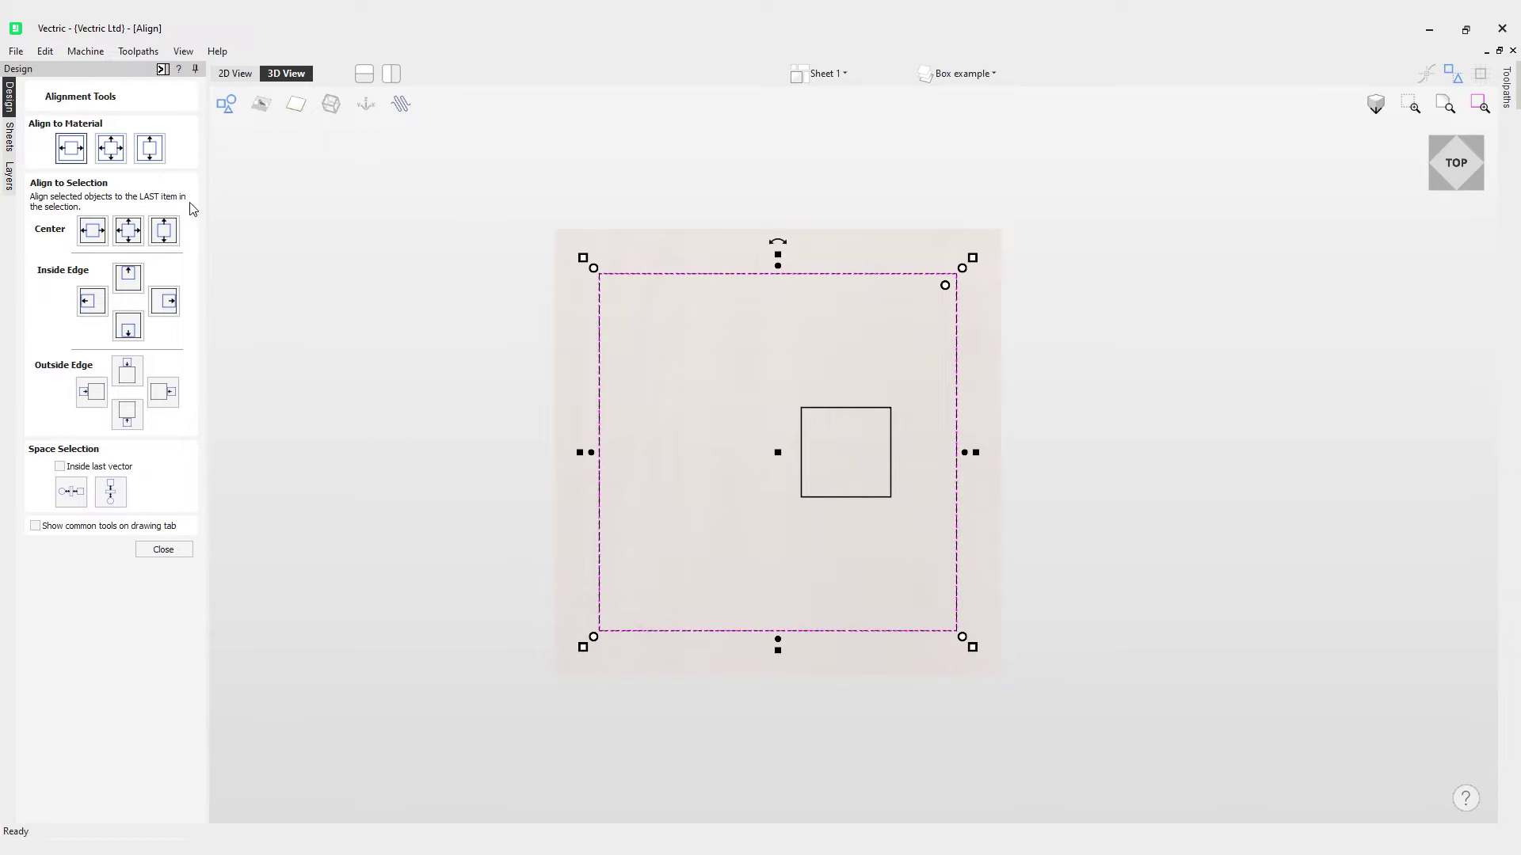
left_click_drag(723, 387, 642, 444)
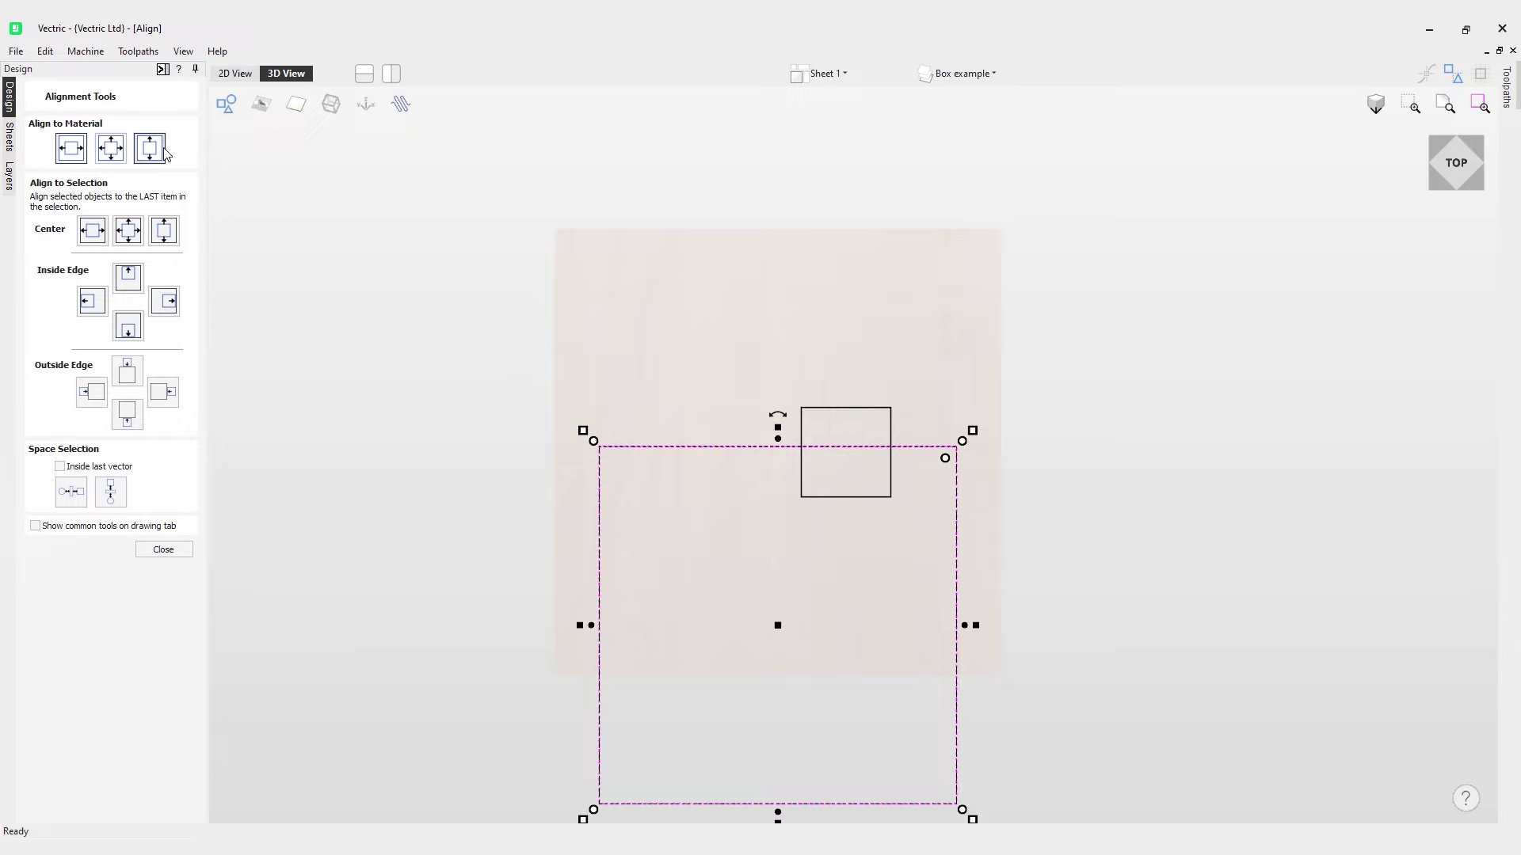
left_click(164, 149)
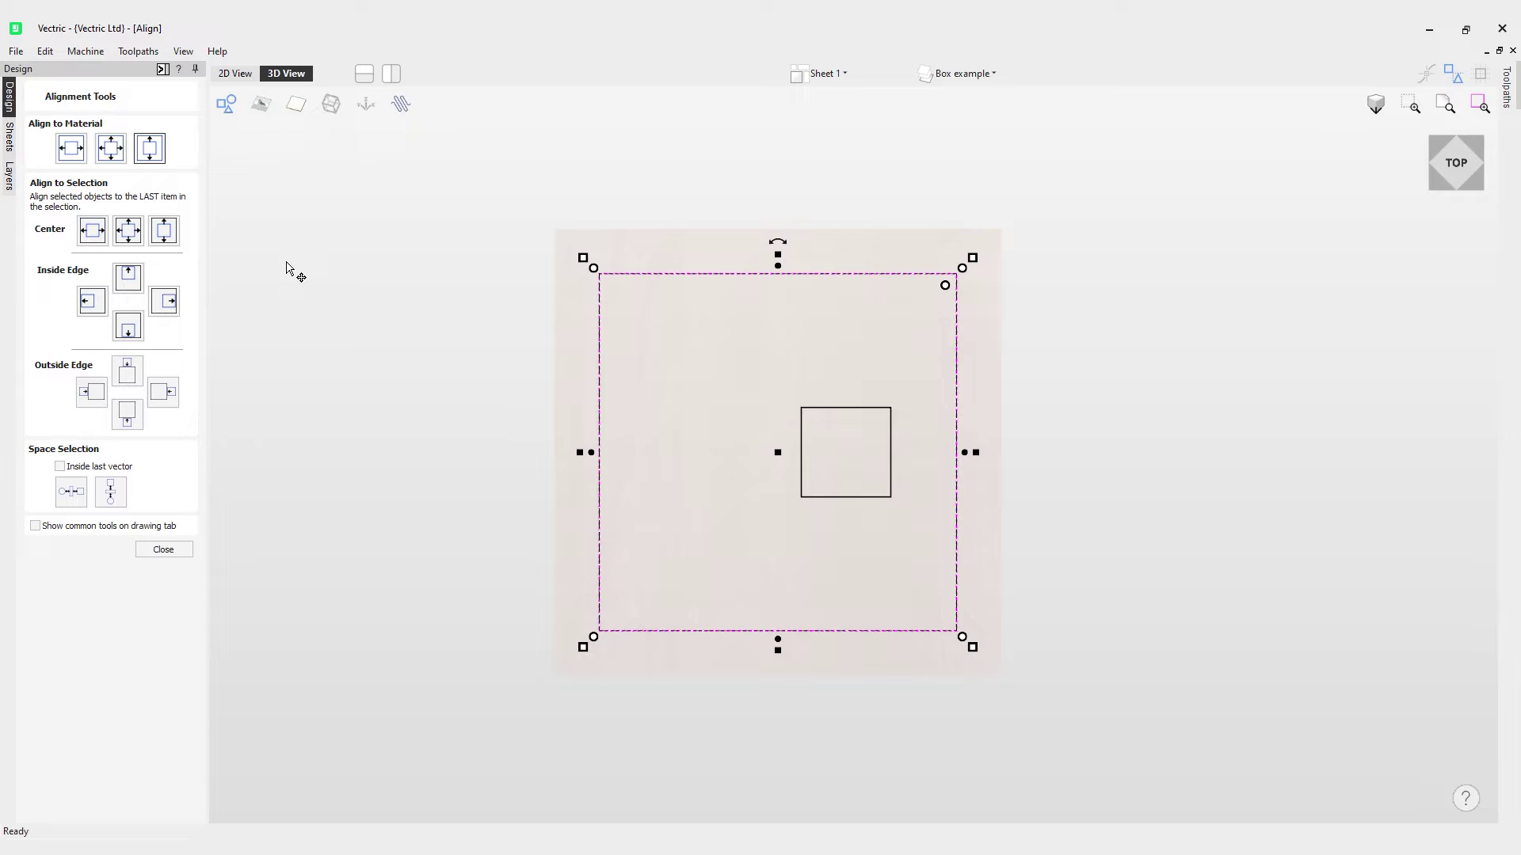
left_click(727, 391)
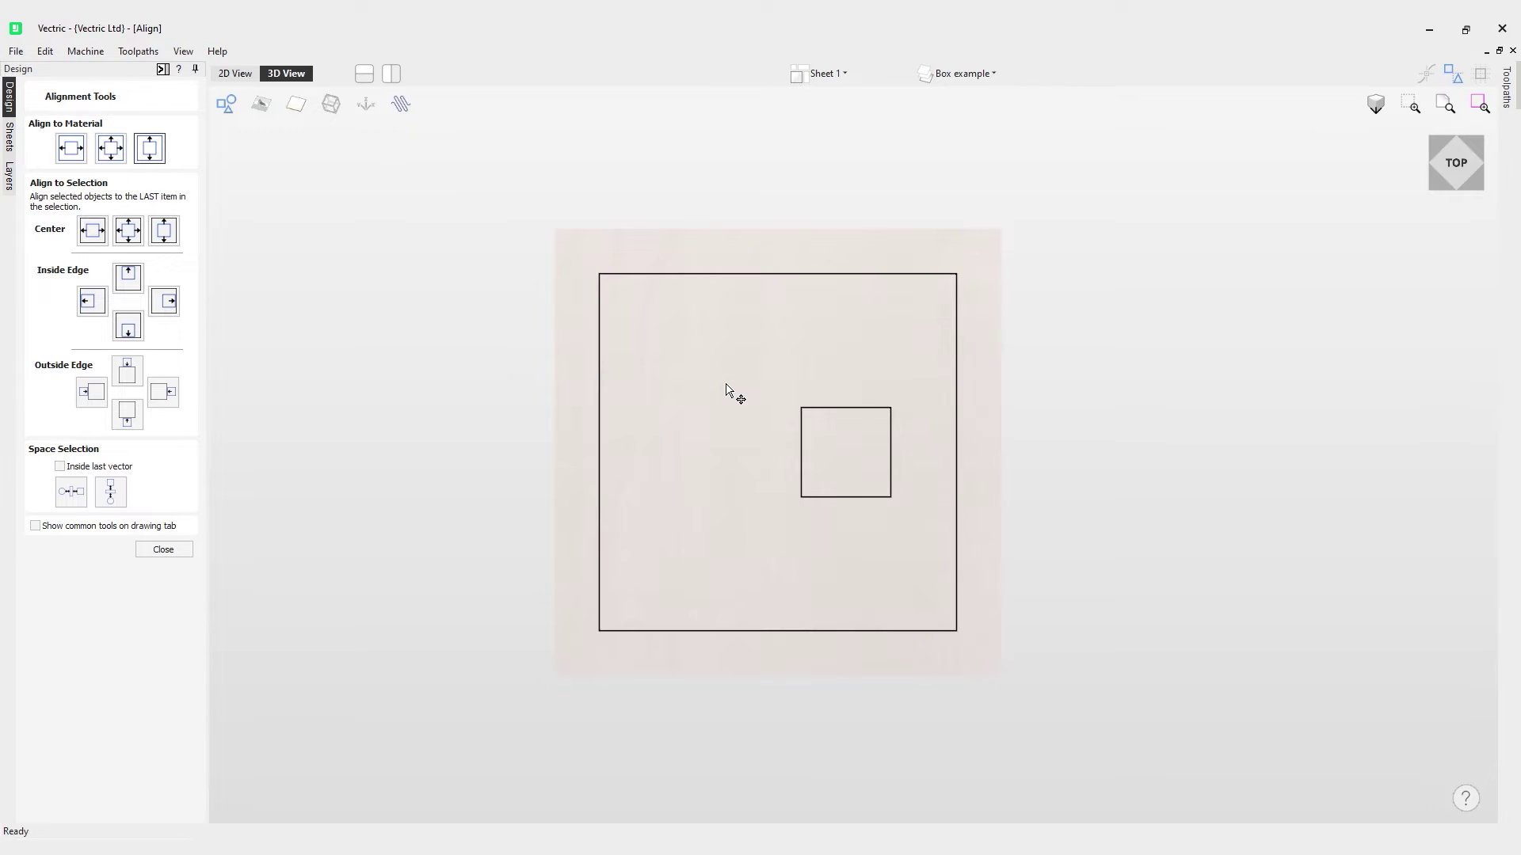
Try centring the small square on the large square, first horizontally only and once in both directions, undoing each alignment.
left_click(859, 418)
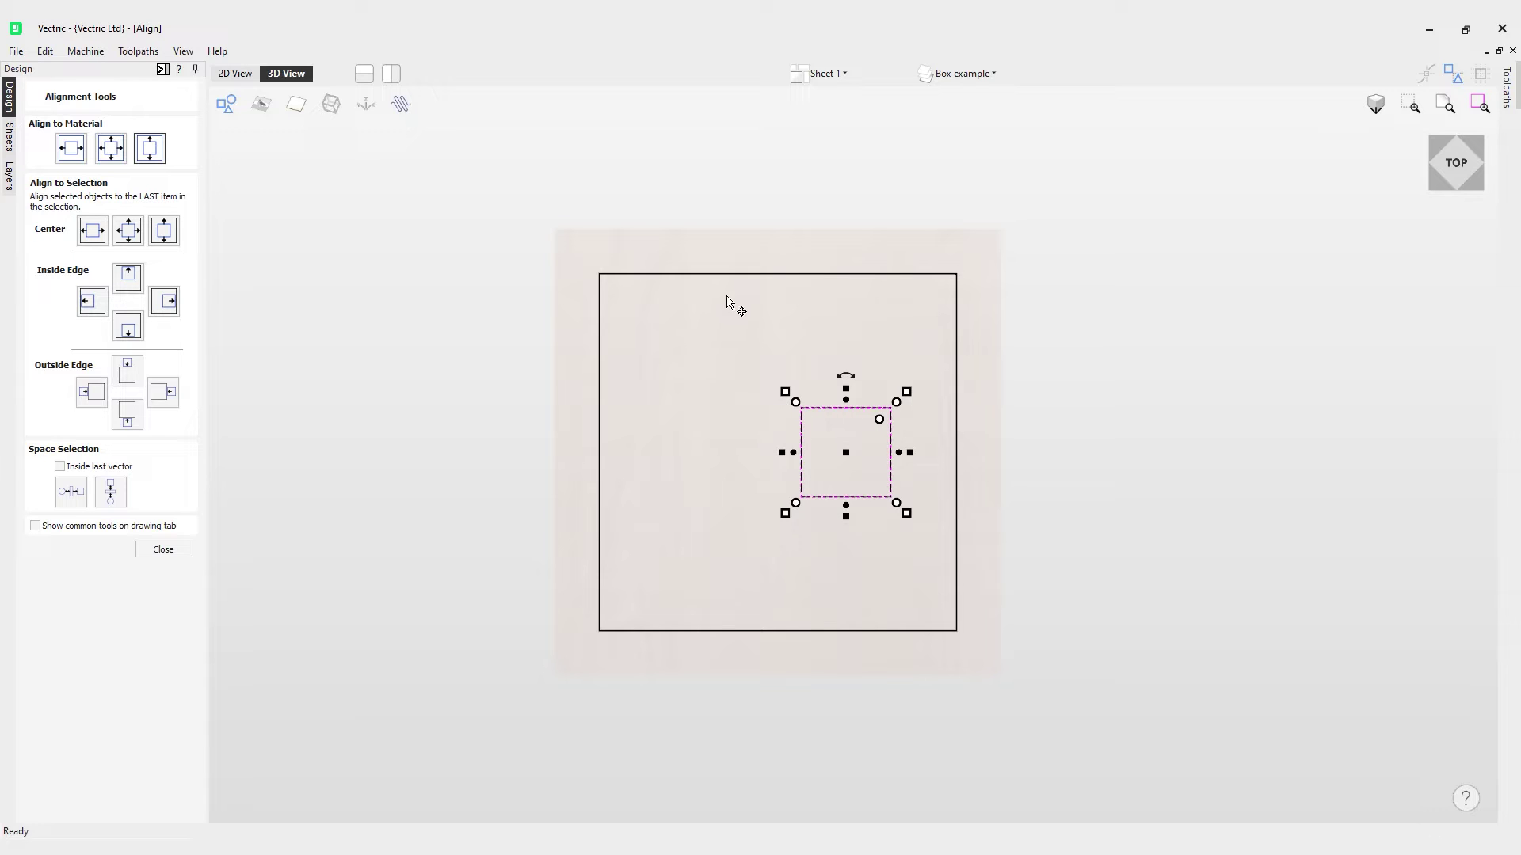
left_click(760, 275, "shift")
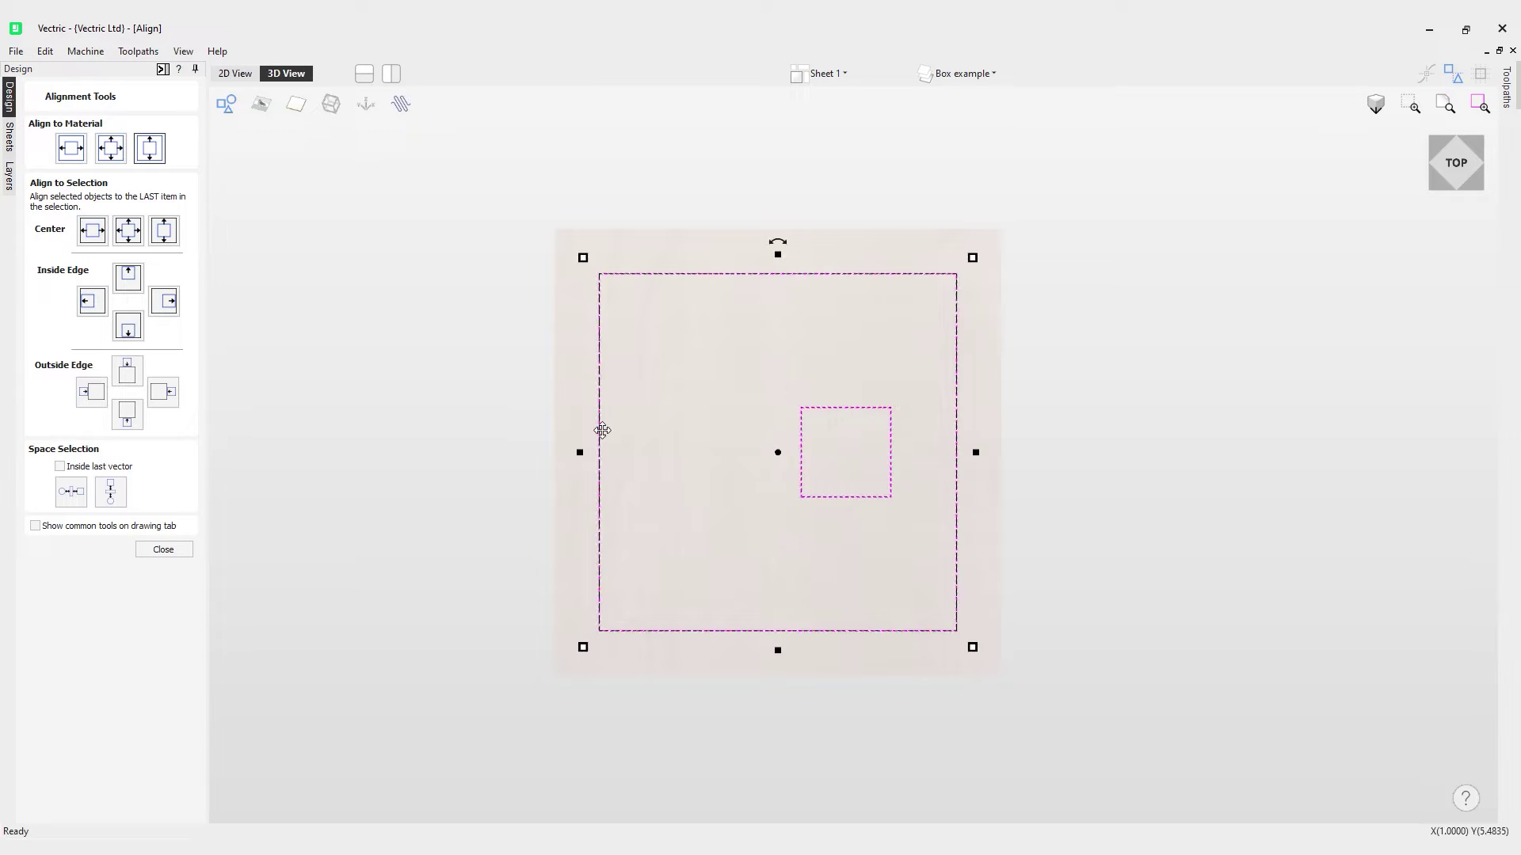
left_click(100, 235)
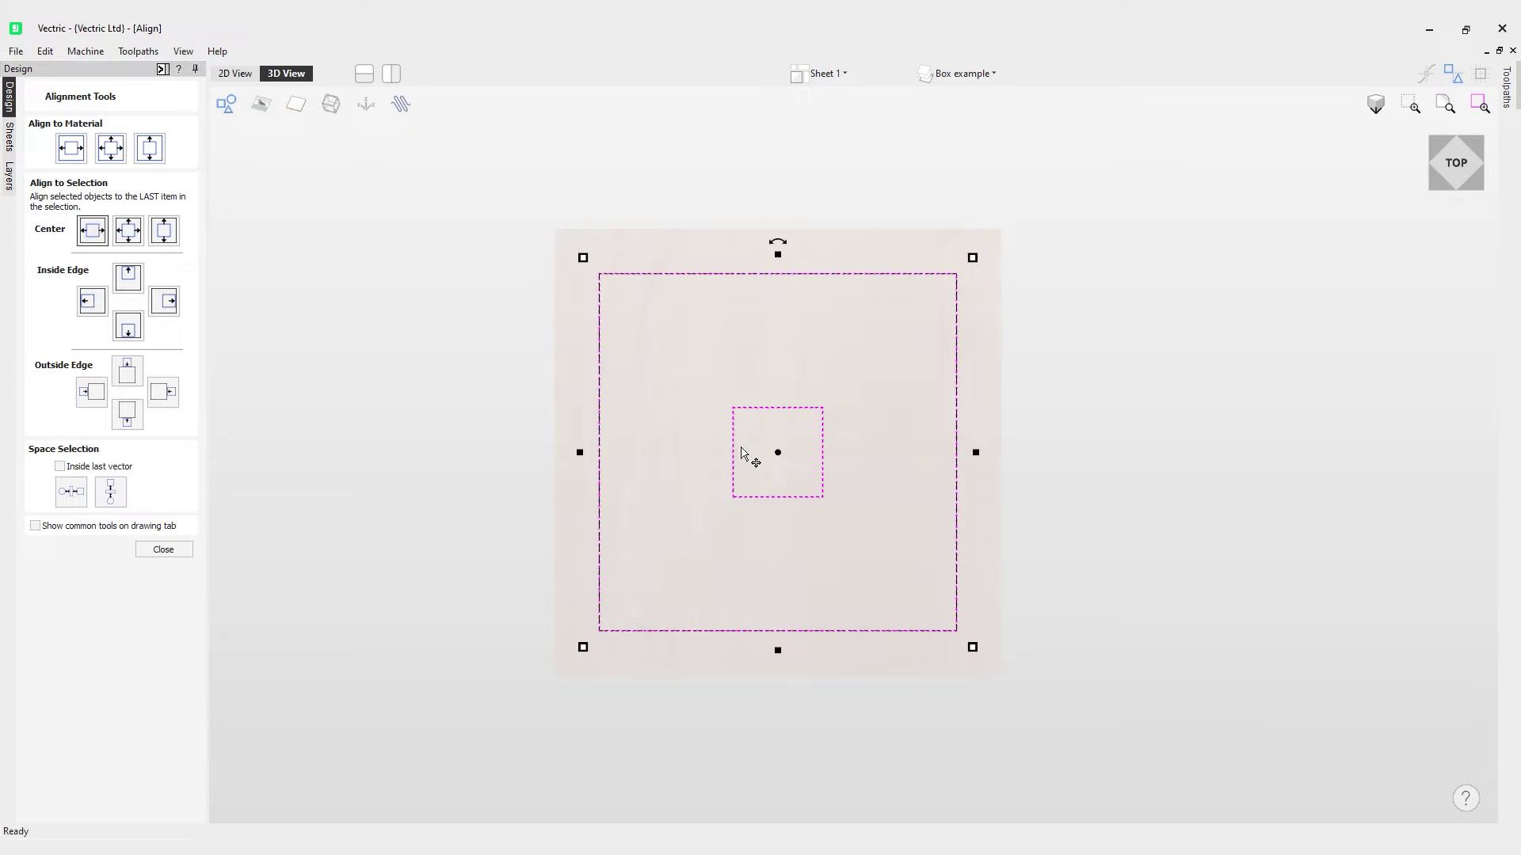
key("ctrl+z")
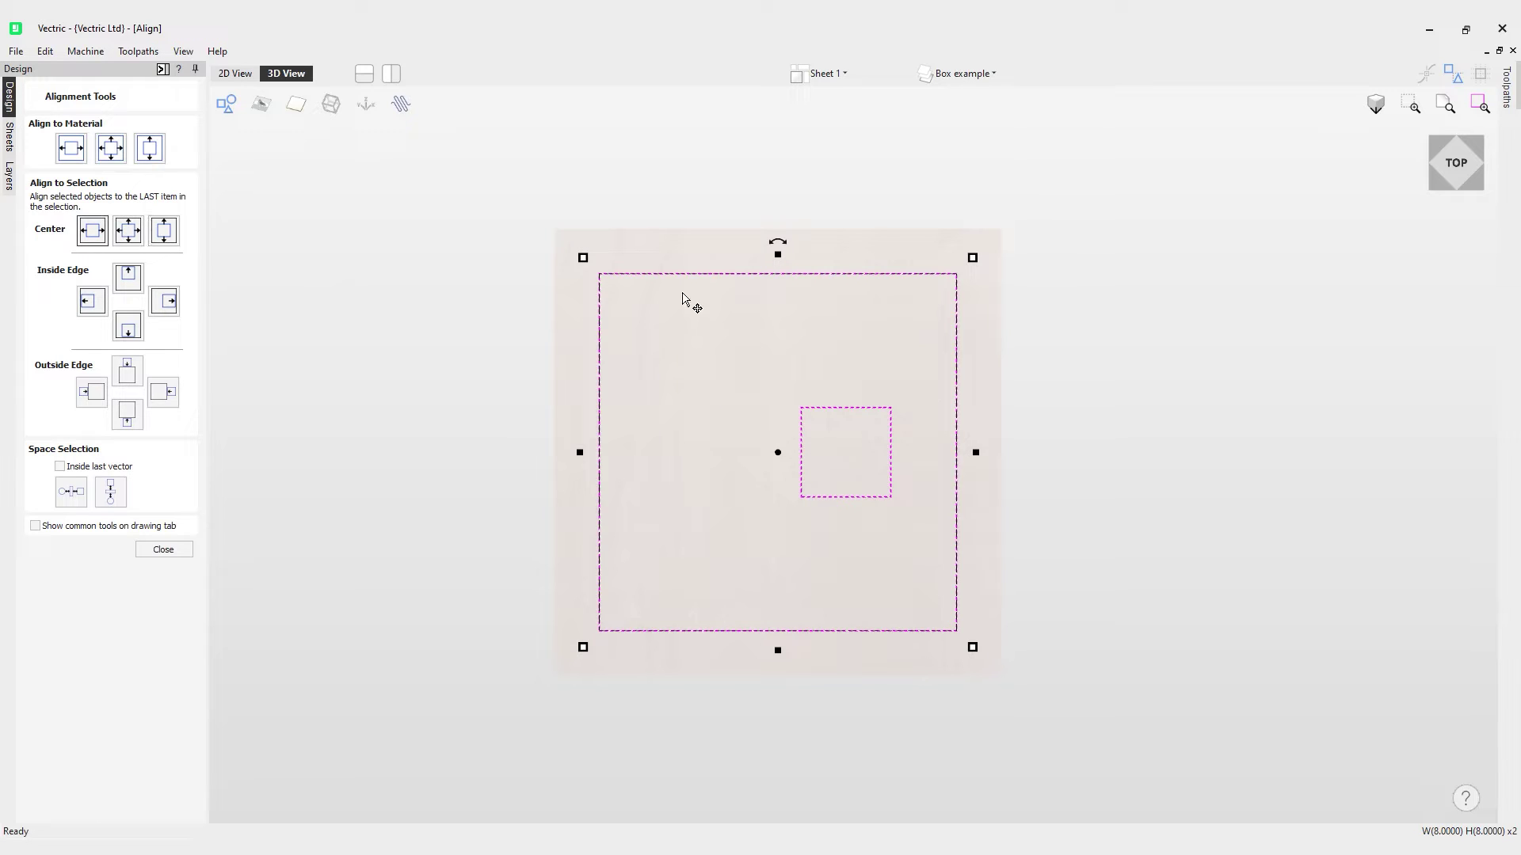
left_click(129, 235)
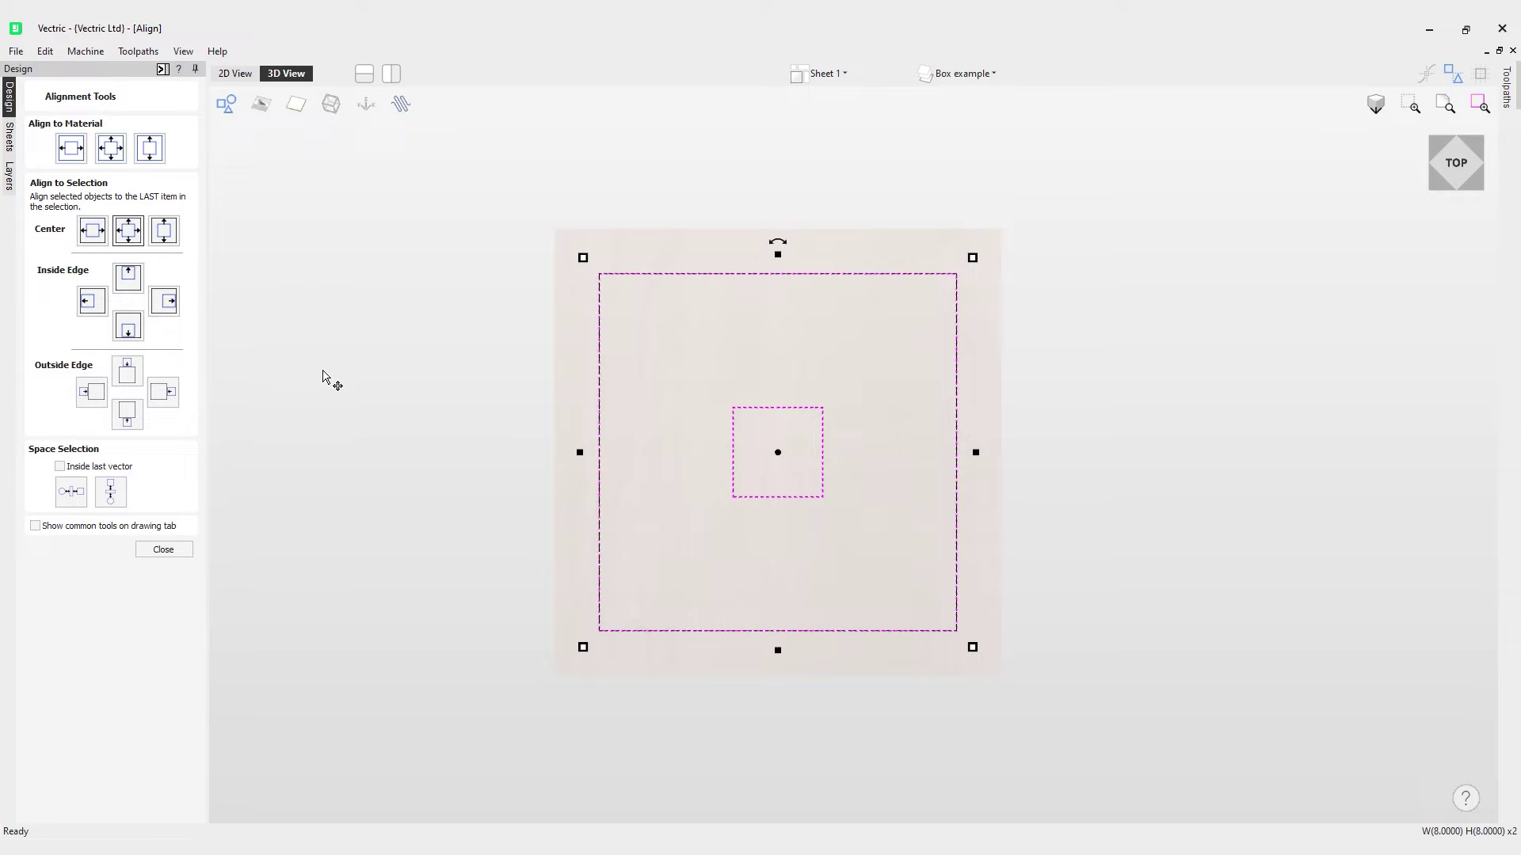
key("ctrl+z")
Move the small square's centre to about X 5, Y 2.89 and centre it vertically on the large square.
left_click(822, 511)
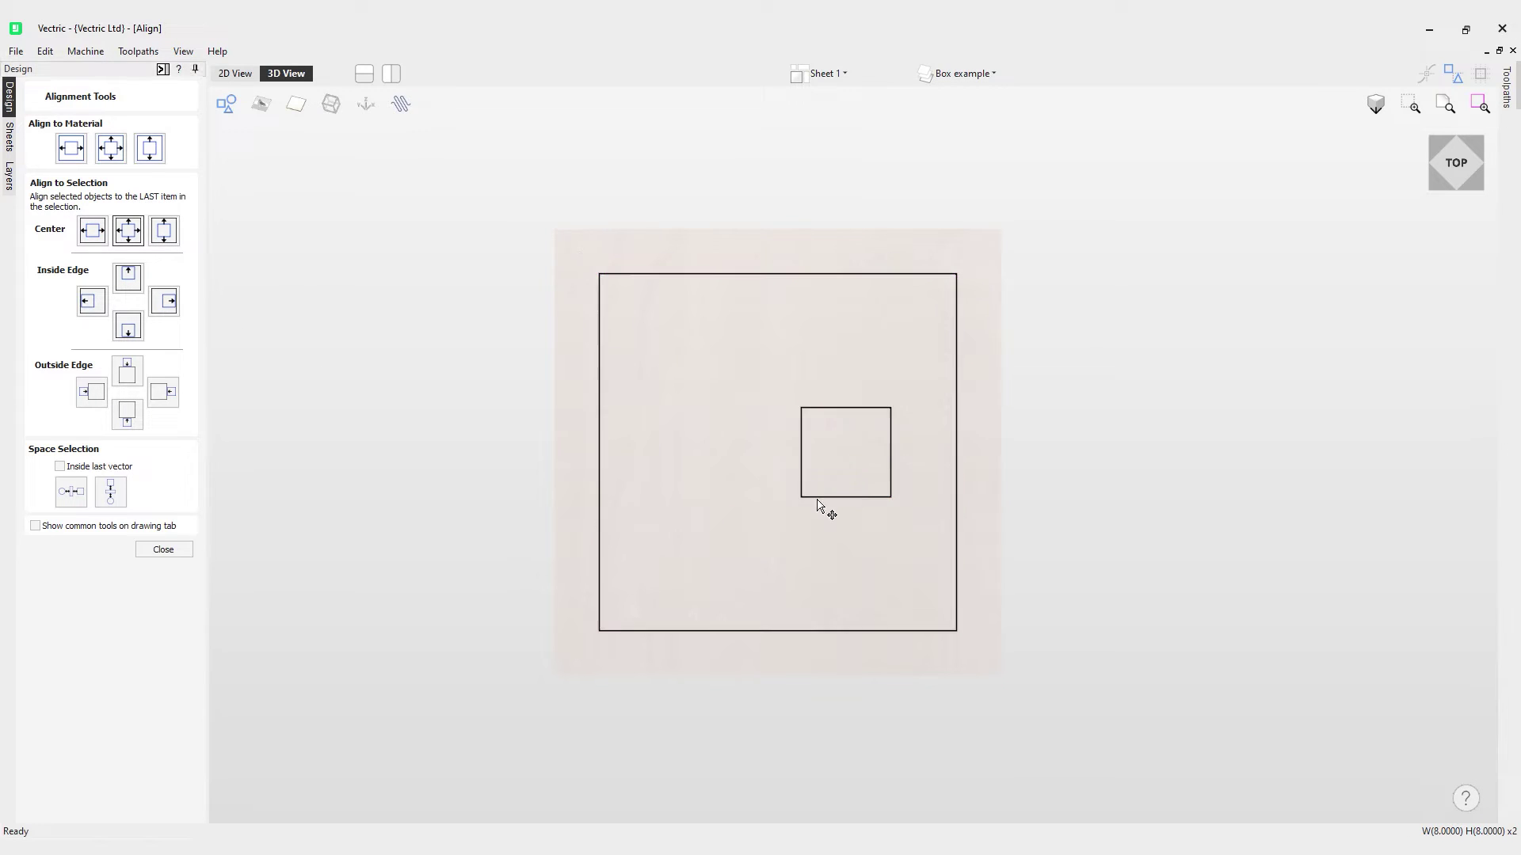
left_click(844, 499)
left_click(845, 450)
left_click_drag(845, 448, 777, 547)
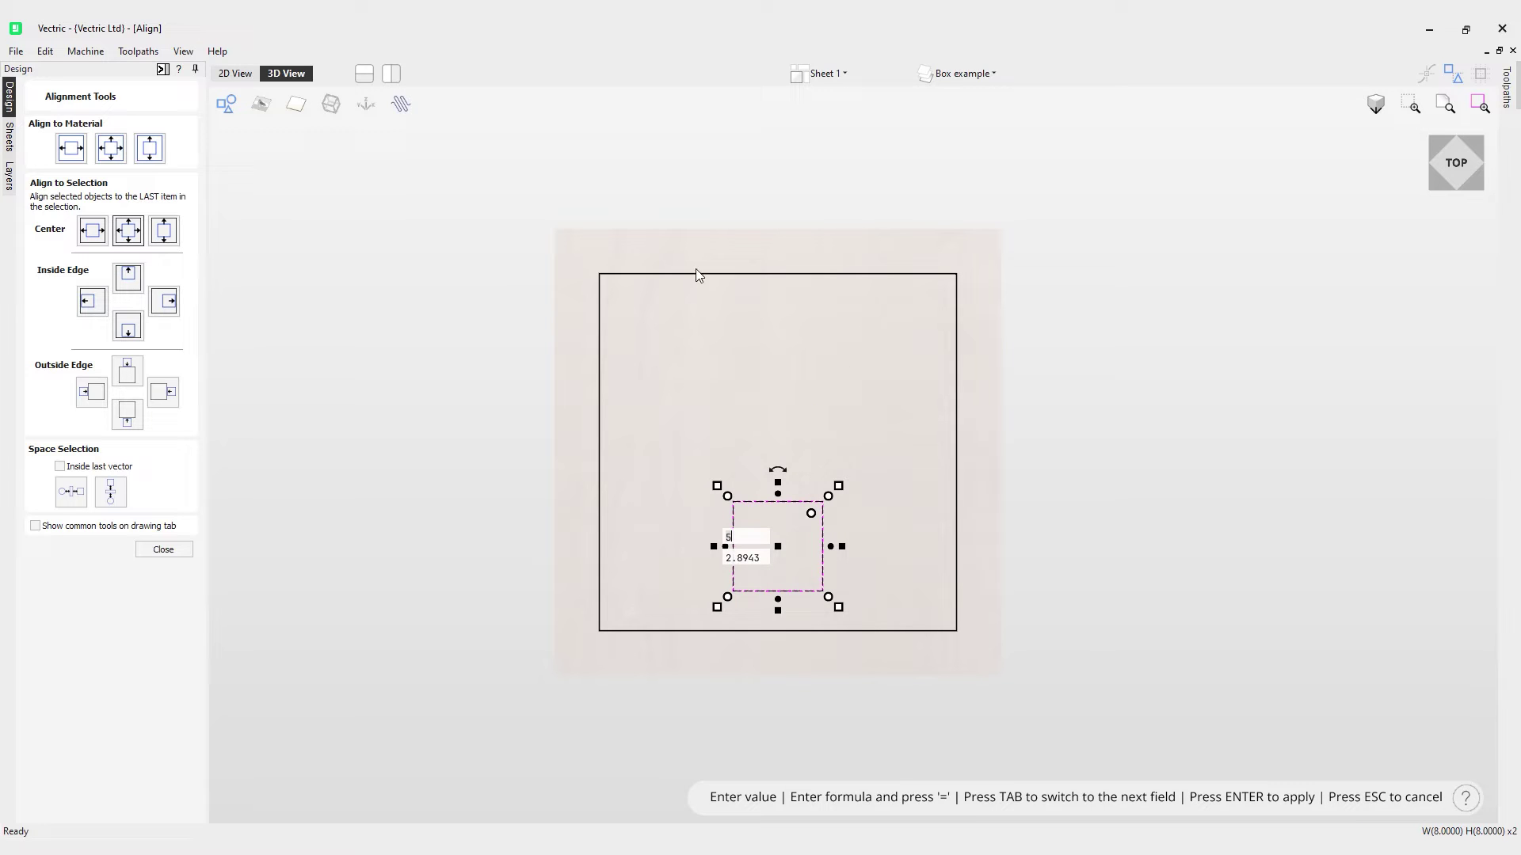
left_click(717, 275, "shift")
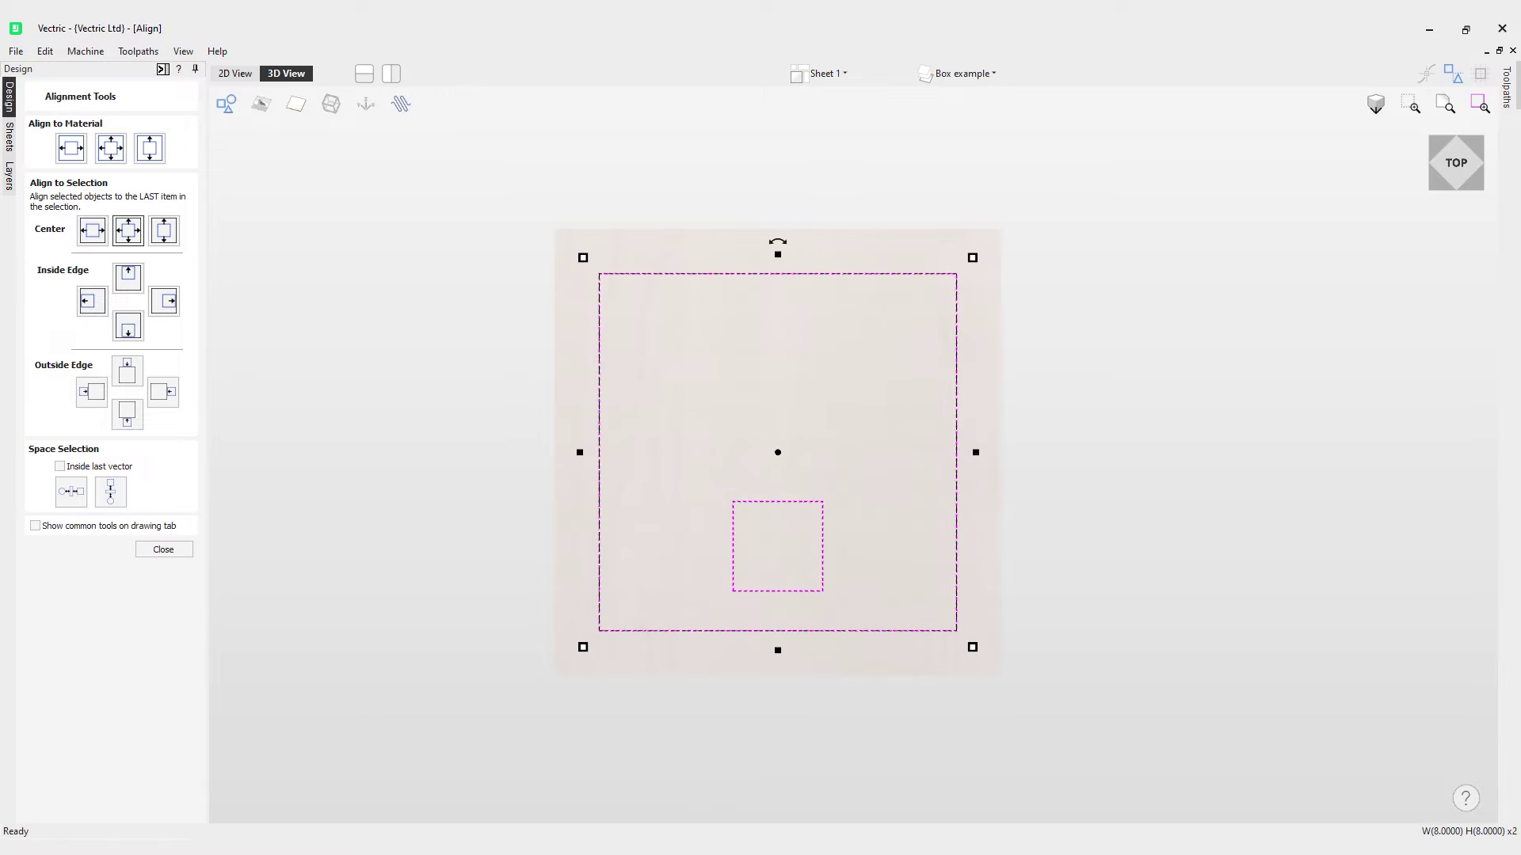
left_click(163, 233)
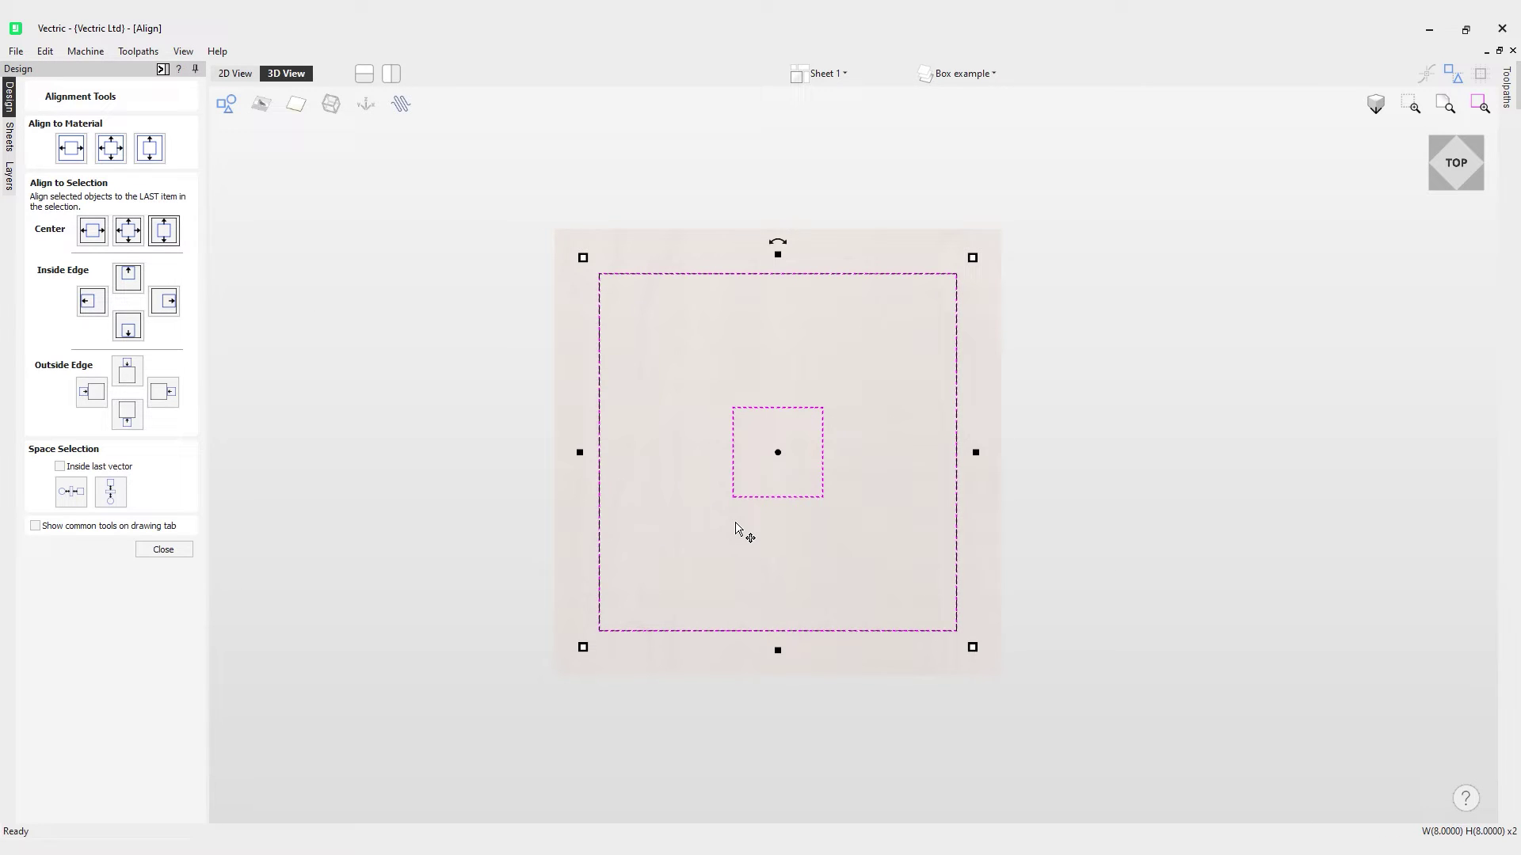
left_click(686, 395)
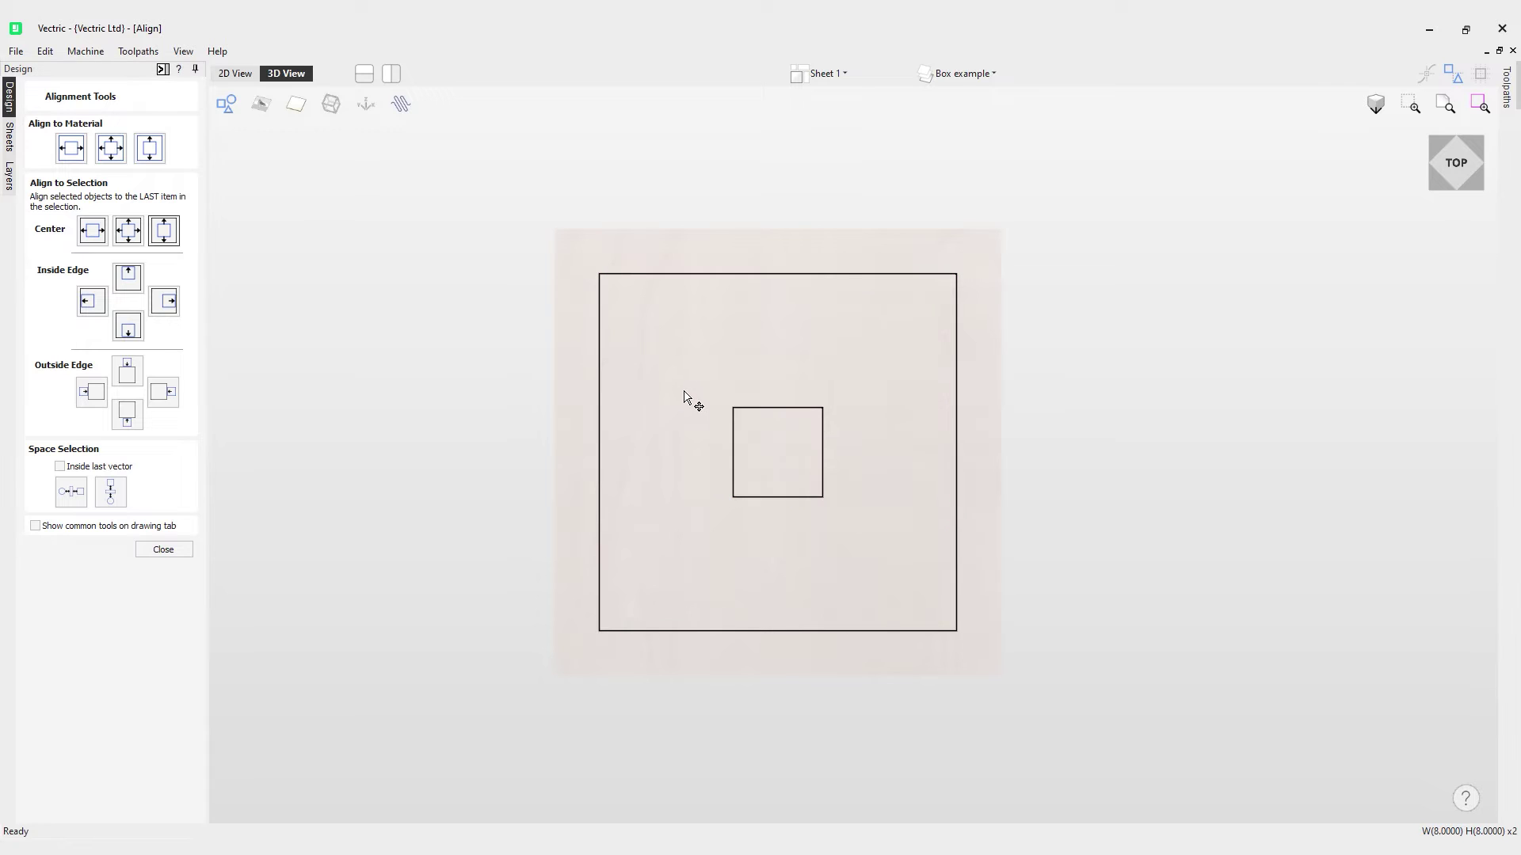
Try aligning the small square to the large square's top, bottom, left and right inside edges, undoing each alignment.
left_click(751, 408)
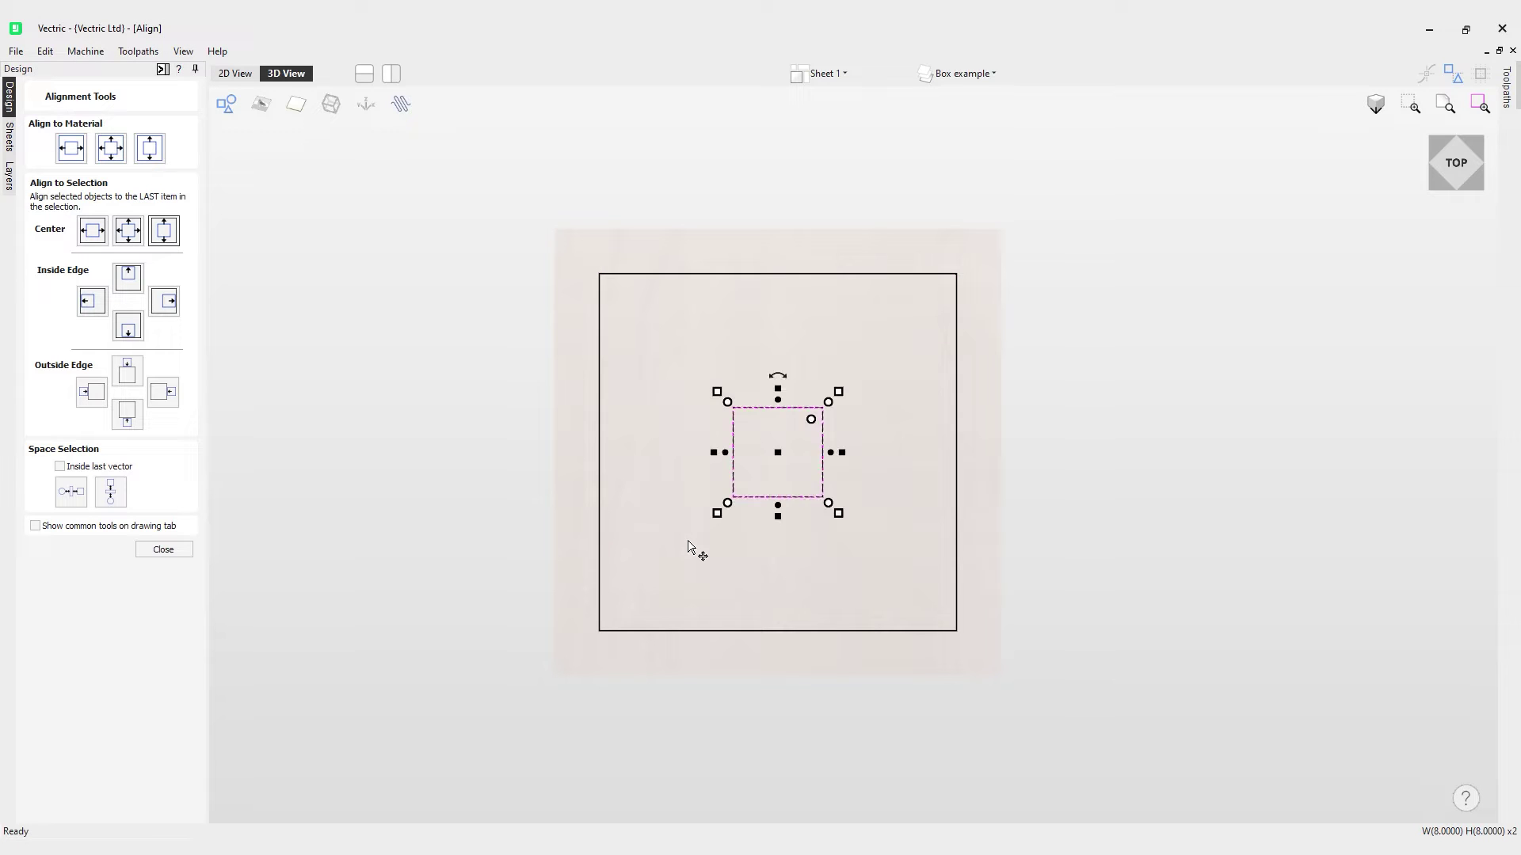
left_click(752, 282, "shift")
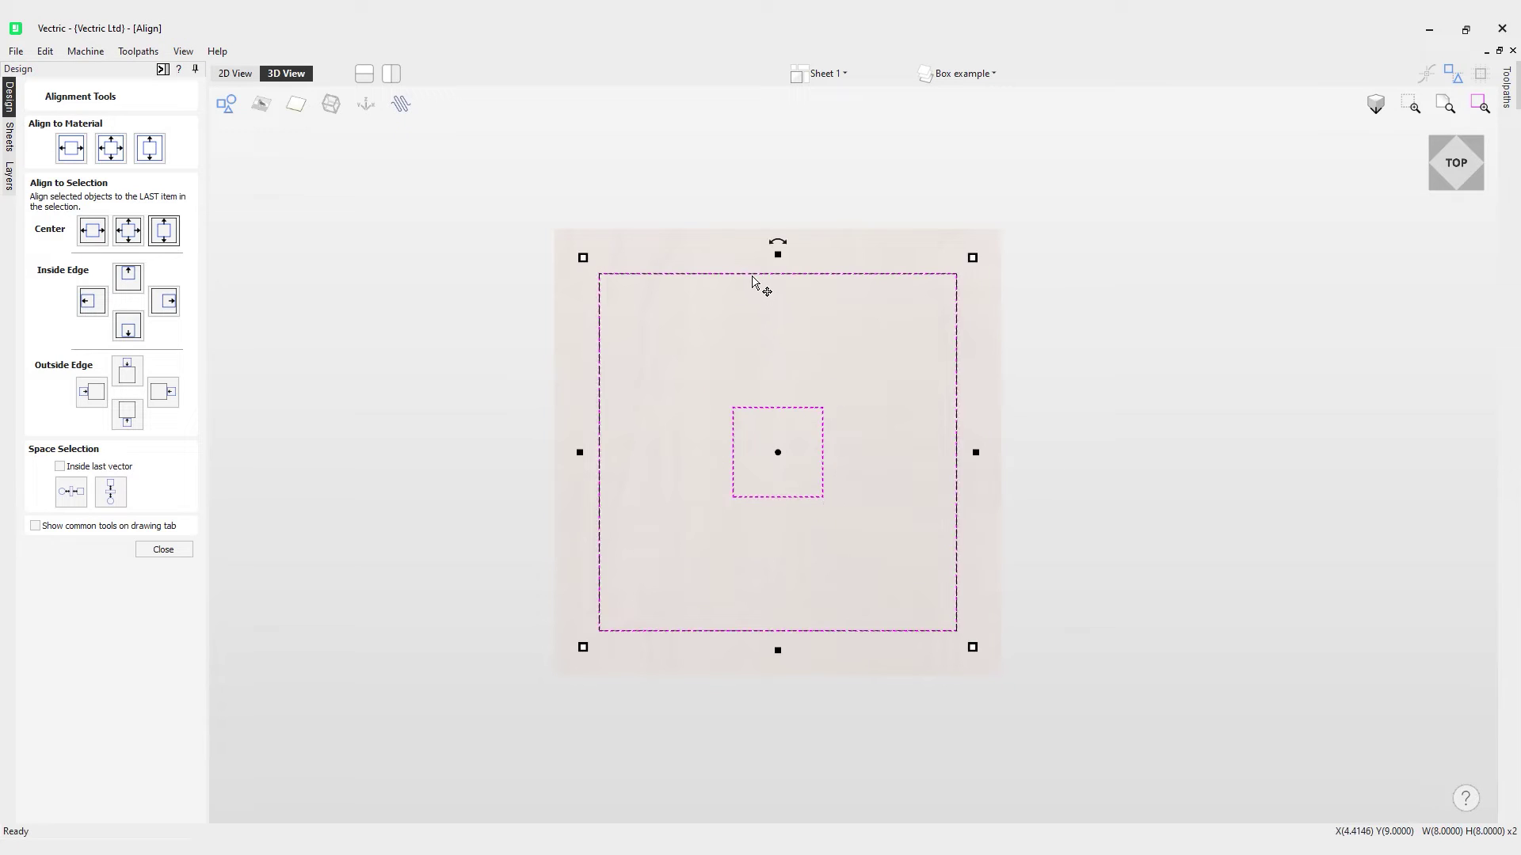
left_click(136, 286)
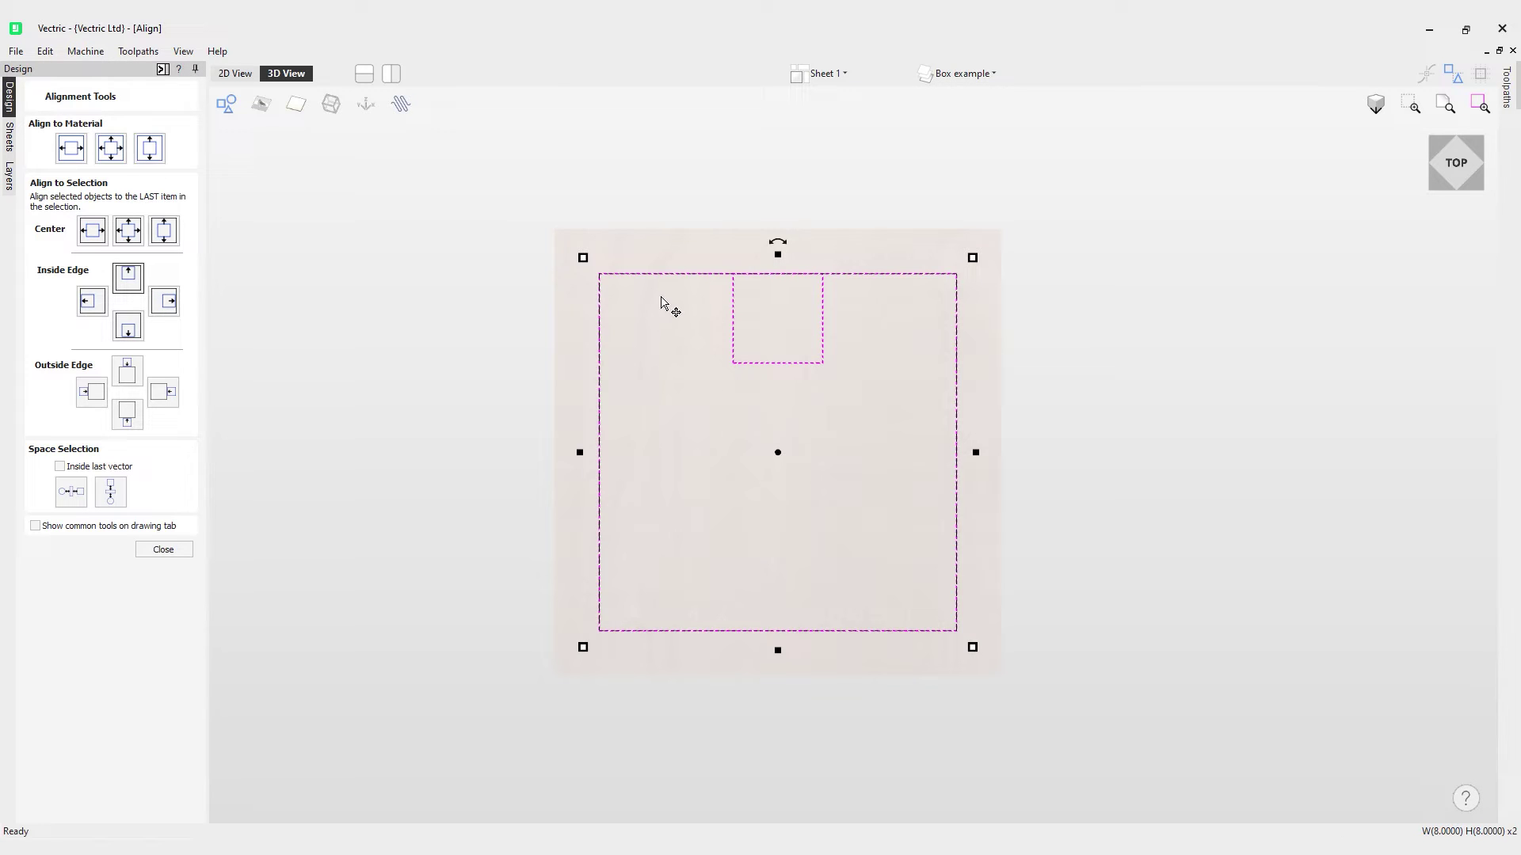
key("ctrl+z")
left_click(129, 325)
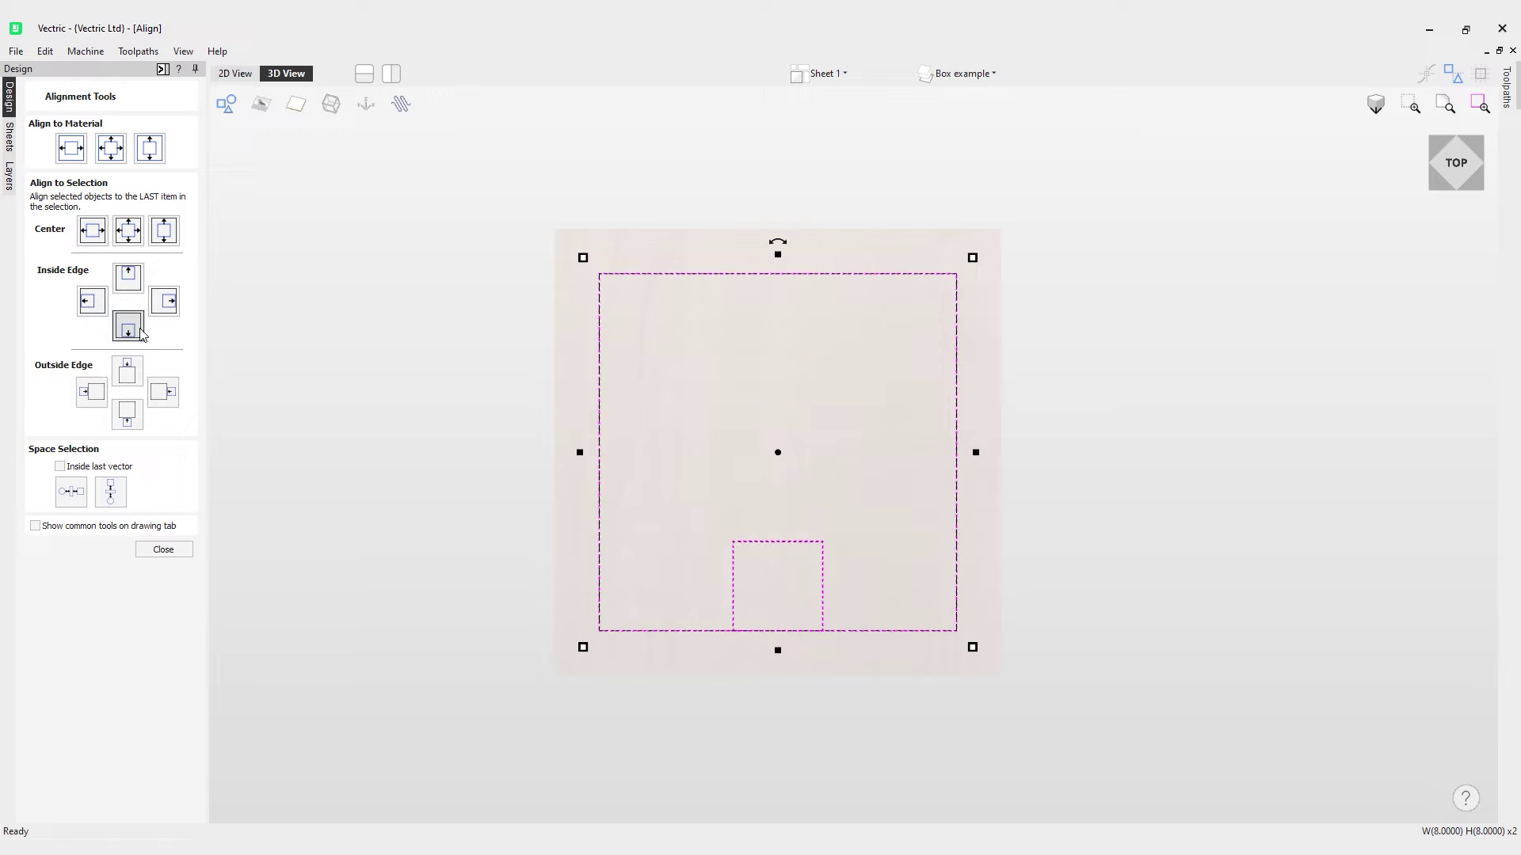
key("ctrl+z")
left_click(93, 305)
key("ctrl+z")
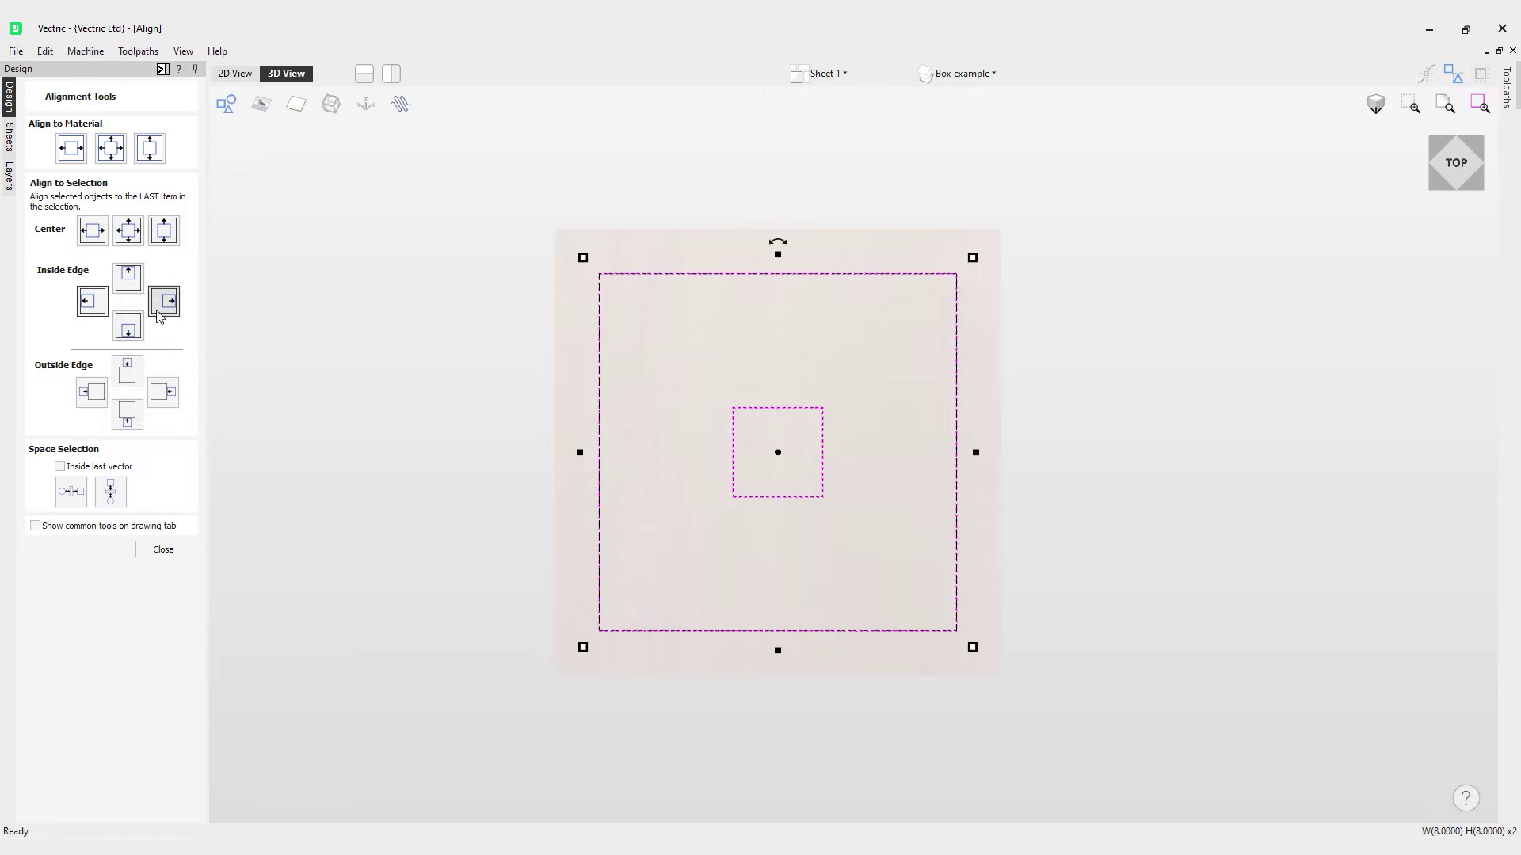
left_click(159, 316)
key("ctrl+z")
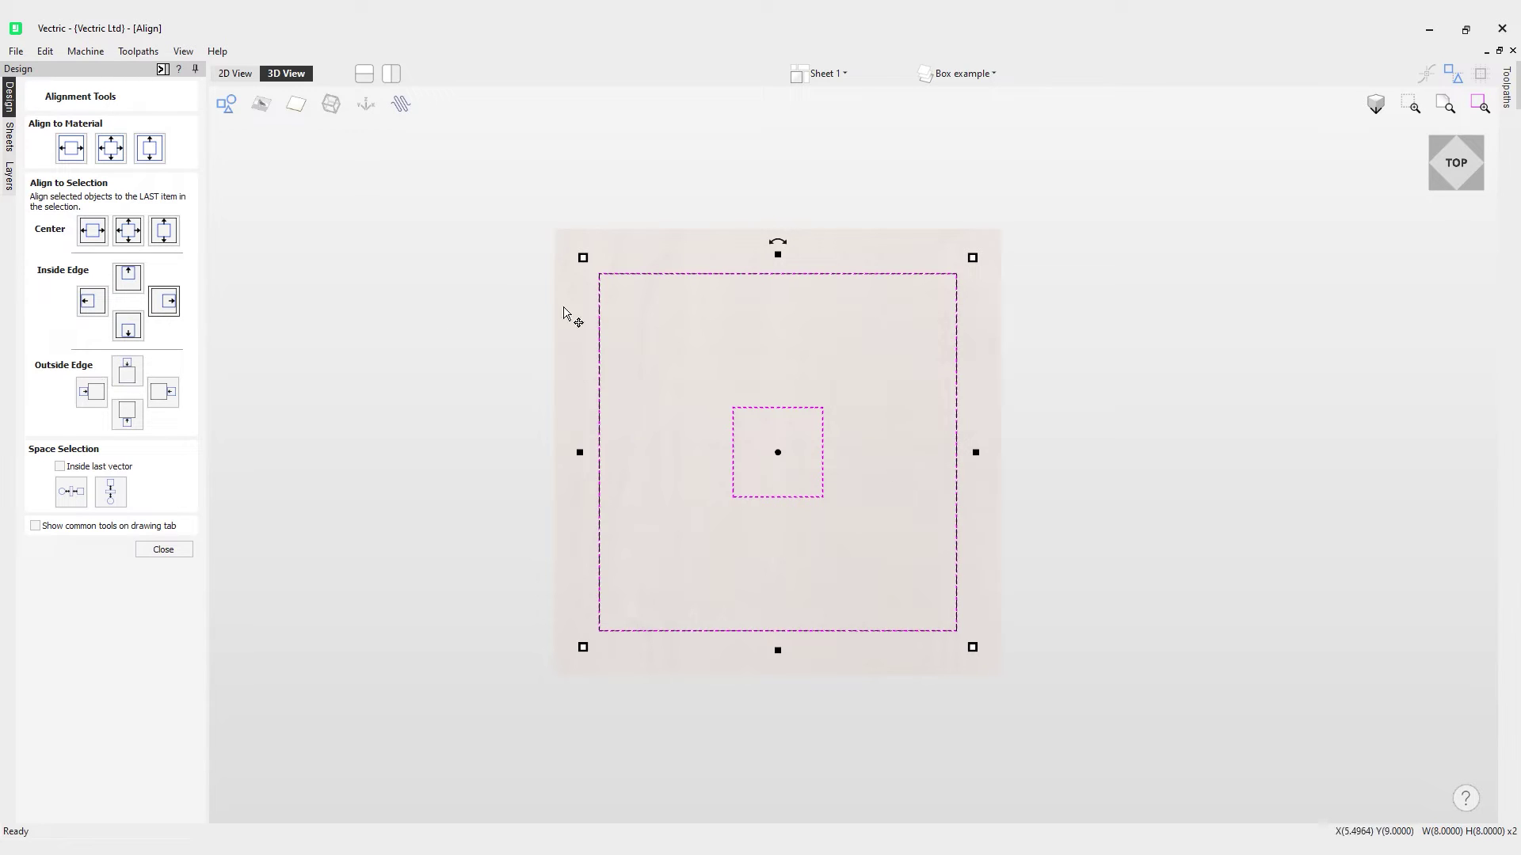
Try aligning the small square to the large square's top, right and left outside edges, undoing each alignment.
left_click(128, 370)
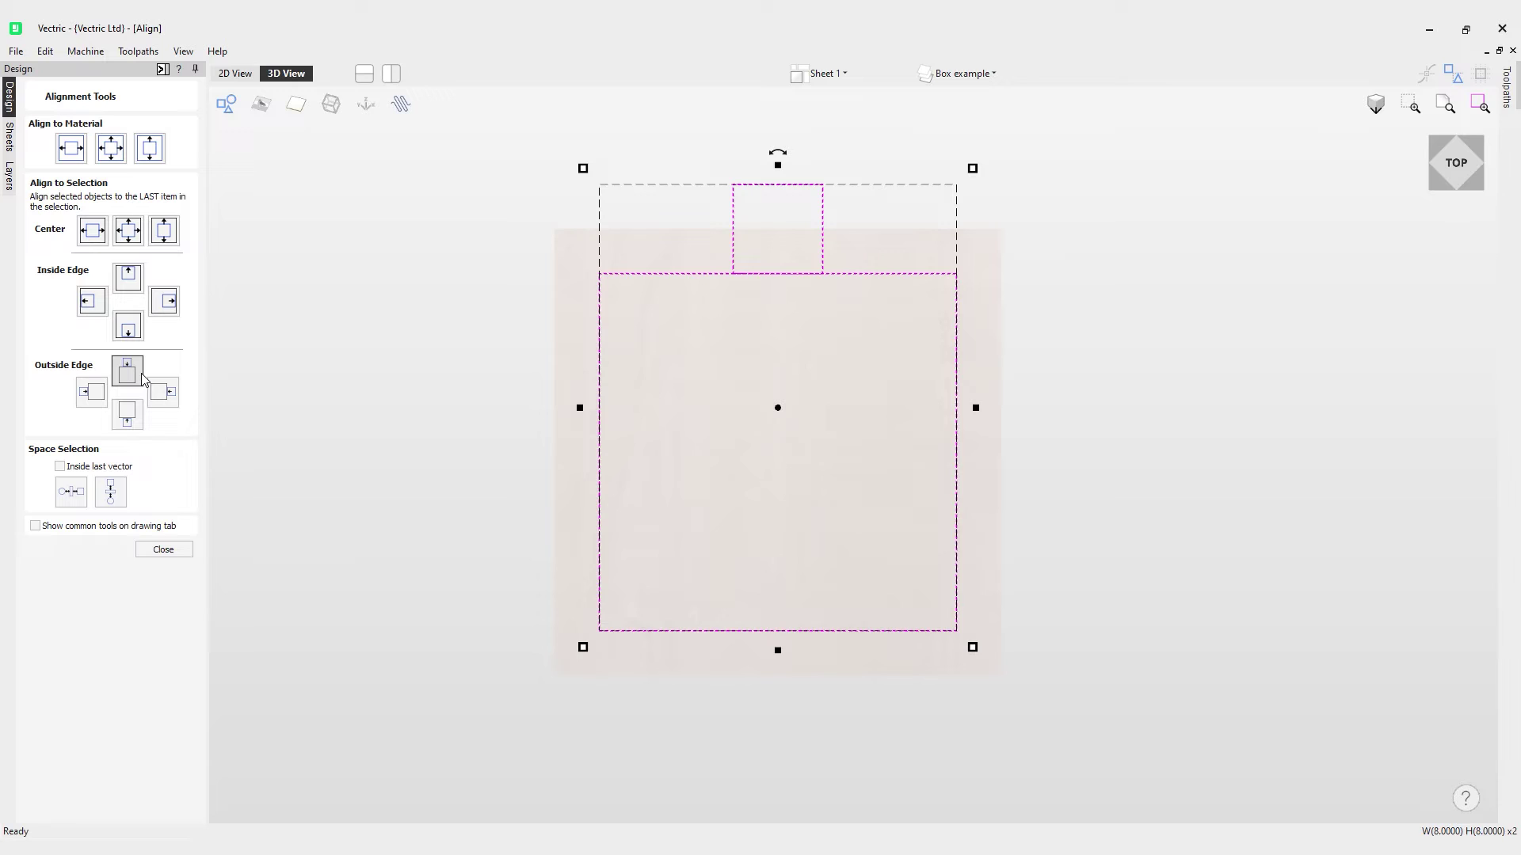
key("ctrl+z")
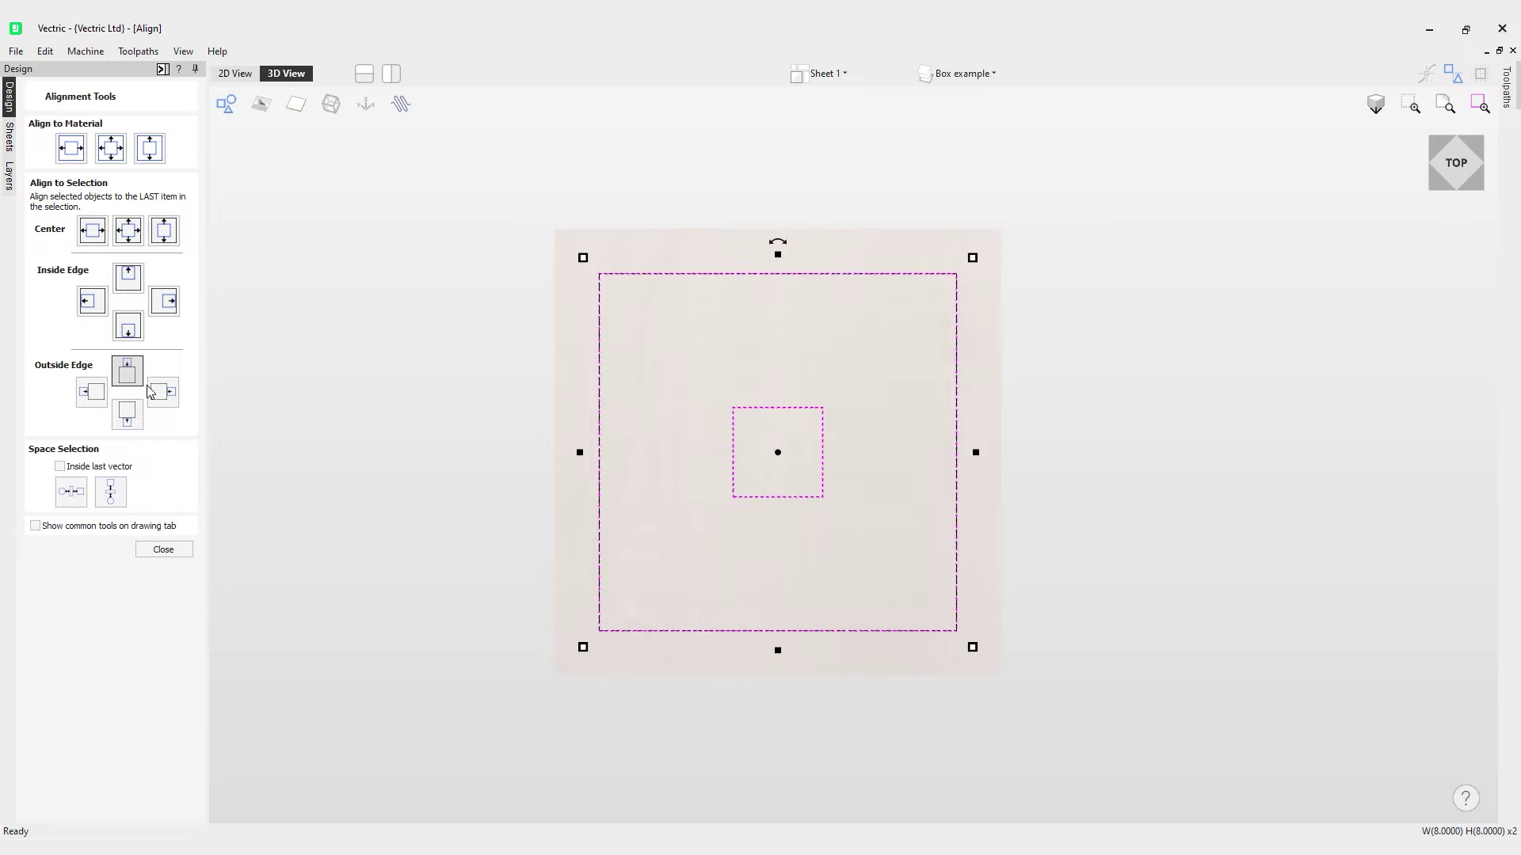
left_click(164, 396)
key("ctrl+z")
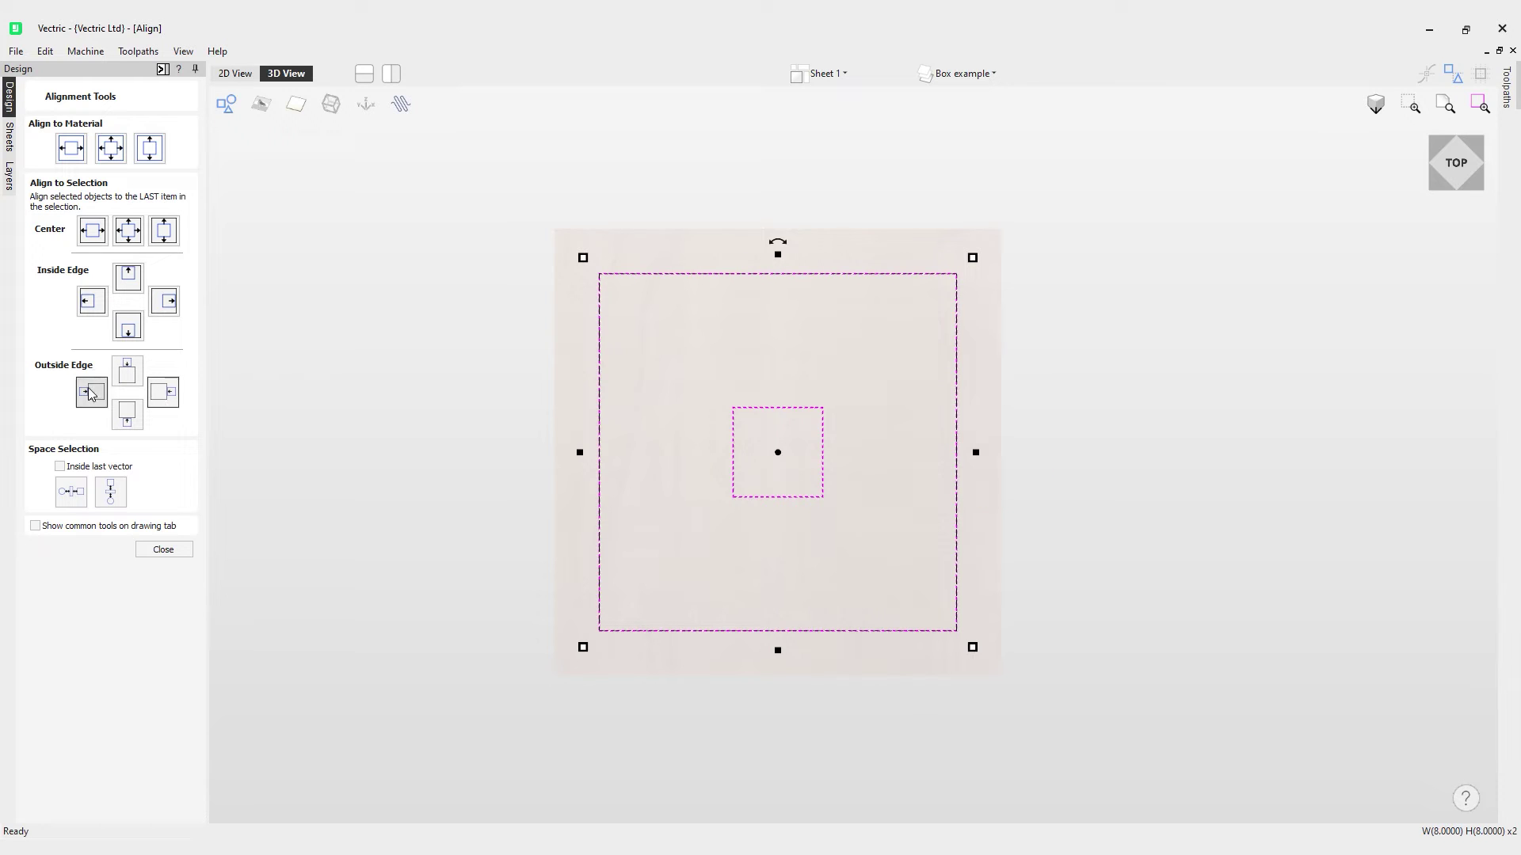
left_click(91, 392)
key("ctrl+z")
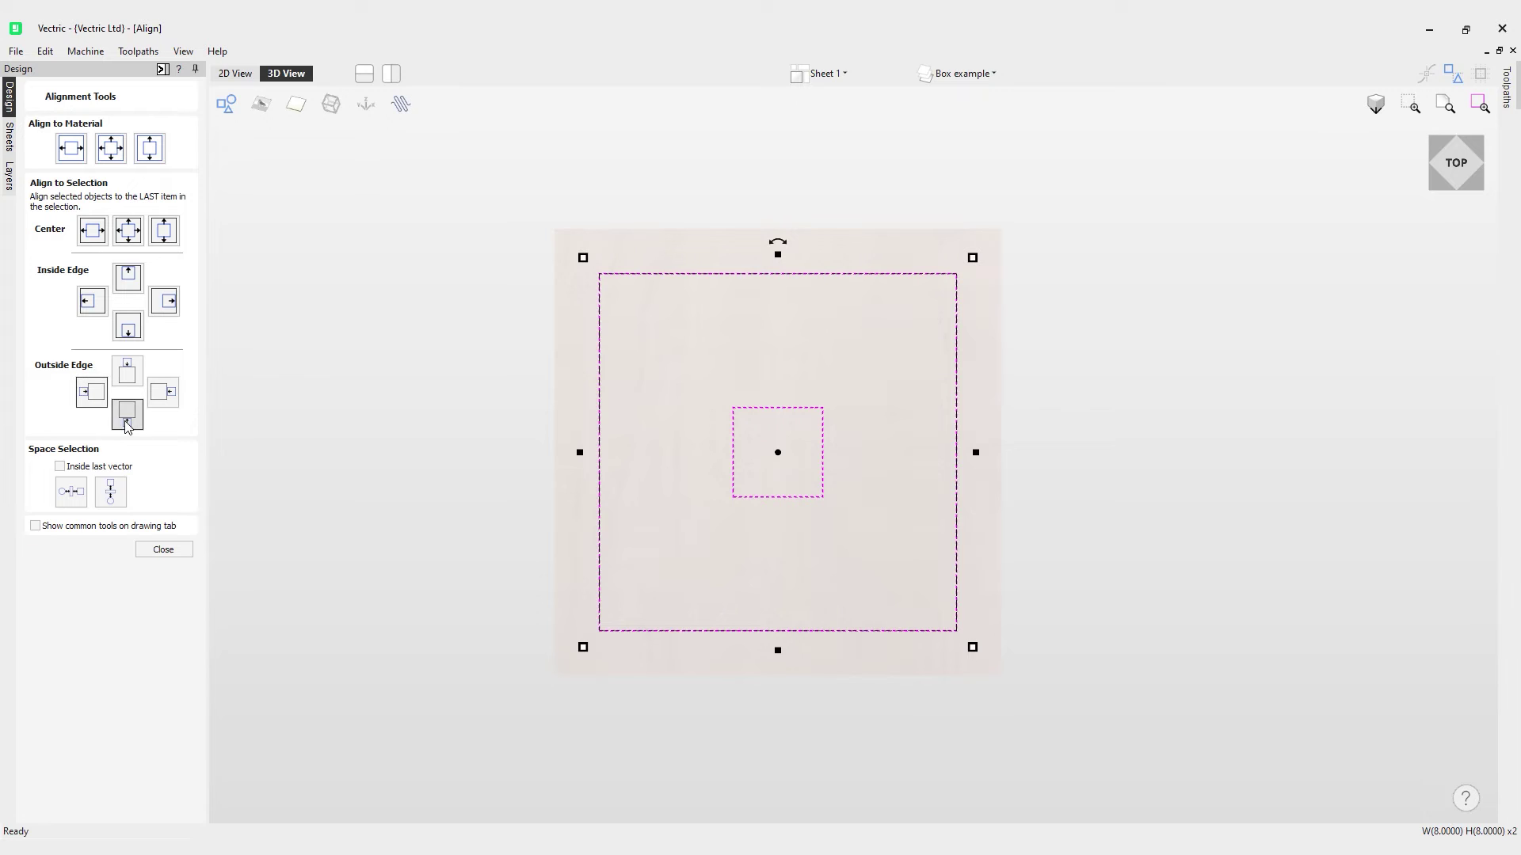
Align the small square outside the large square's bottom and right edges at its lower-right corner, and undo both alignments.
left_click(129, 426)
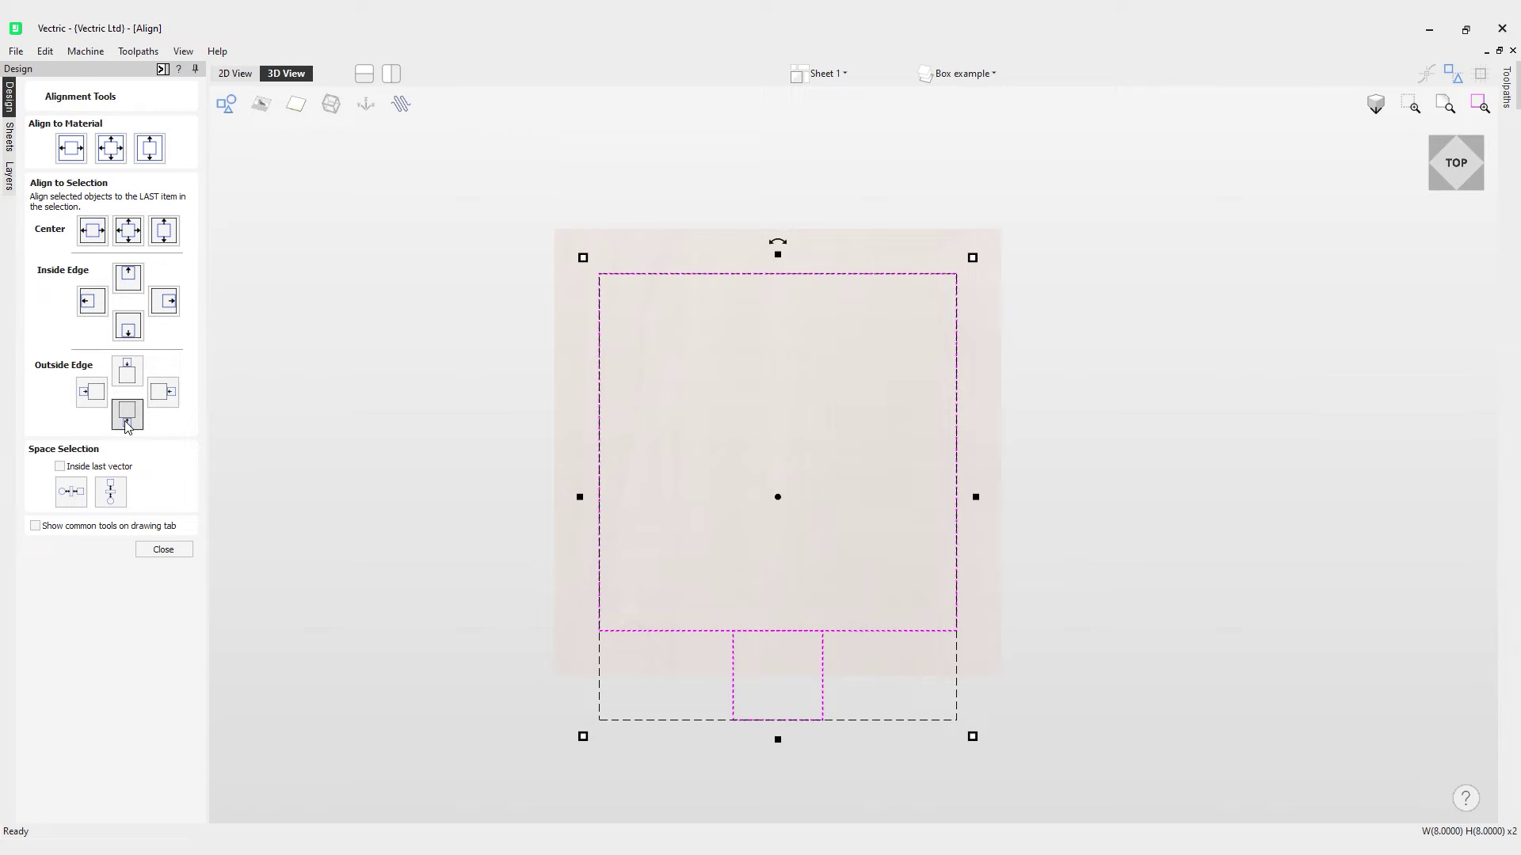
left_click(164, 396)
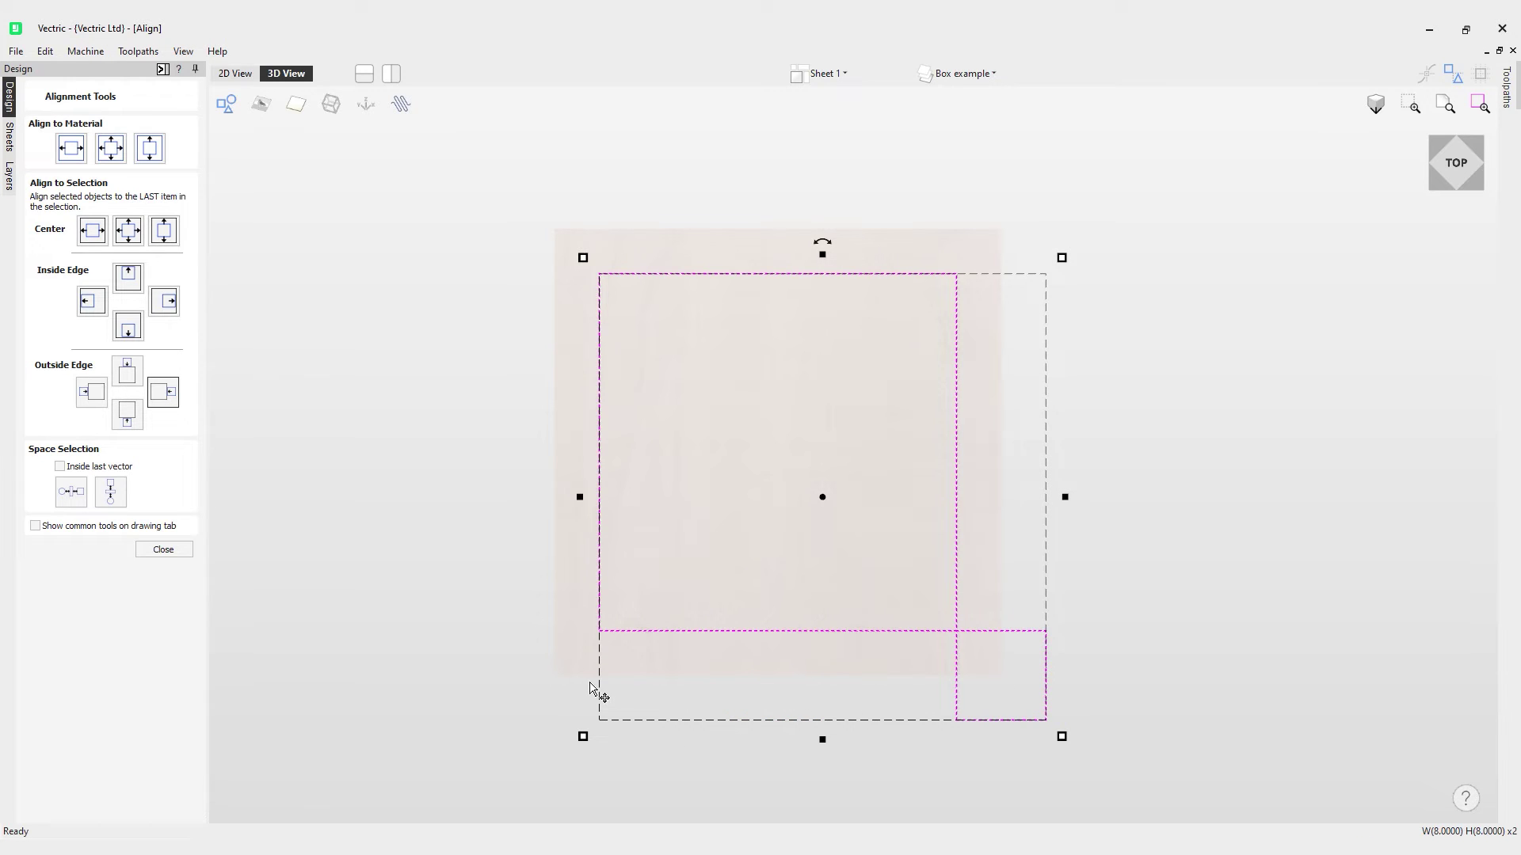
key("ctrl+z")
key("ctrl+z")
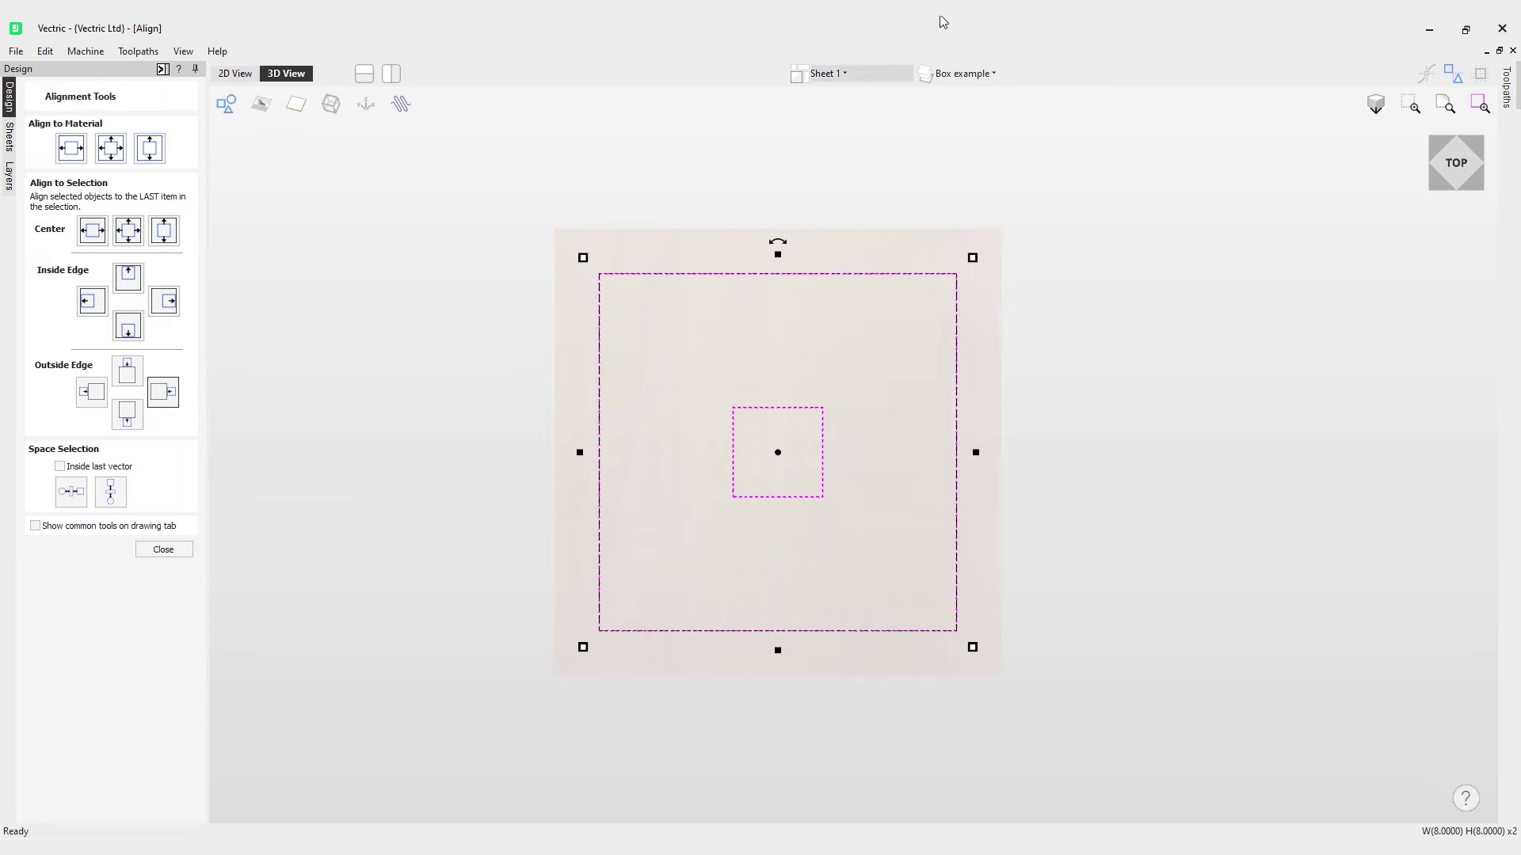
Make the Shapes example layer active in place of Box example and close the layer list.
left_click(995, 79)
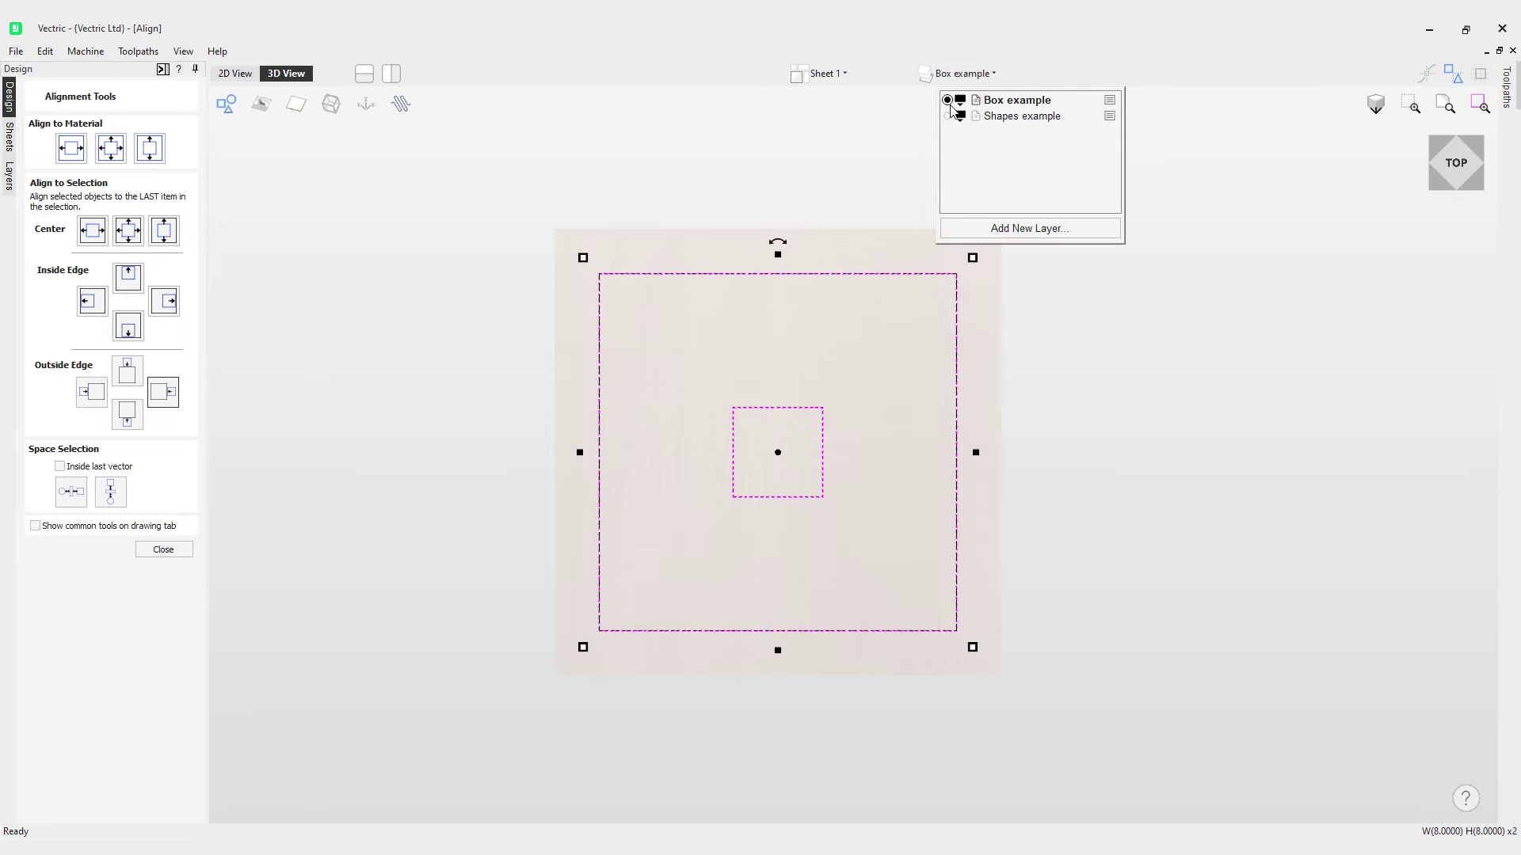
left_click(947, 116)
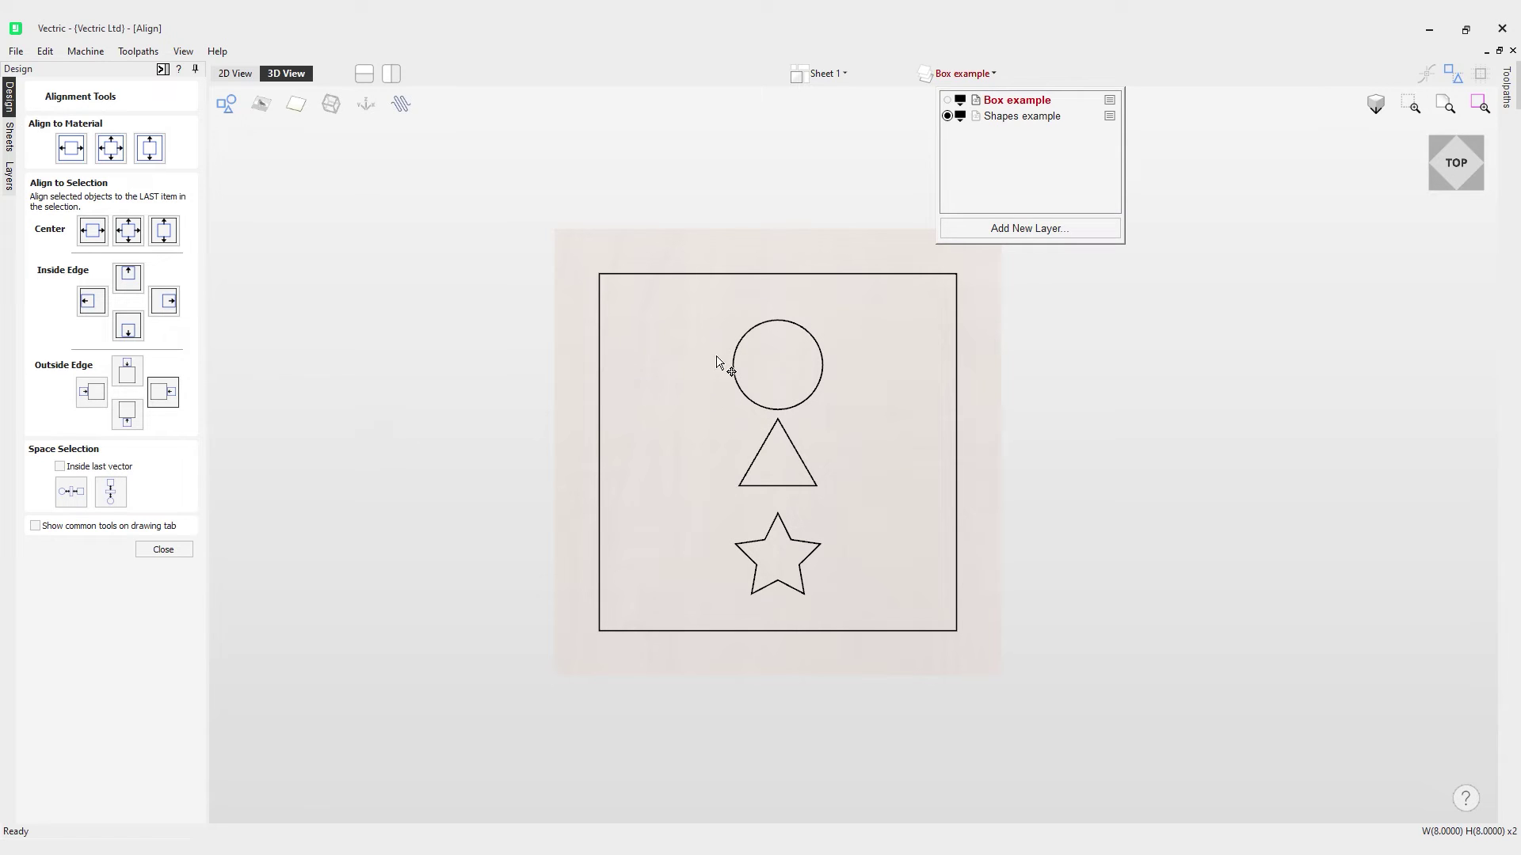
left_click(830, 338)
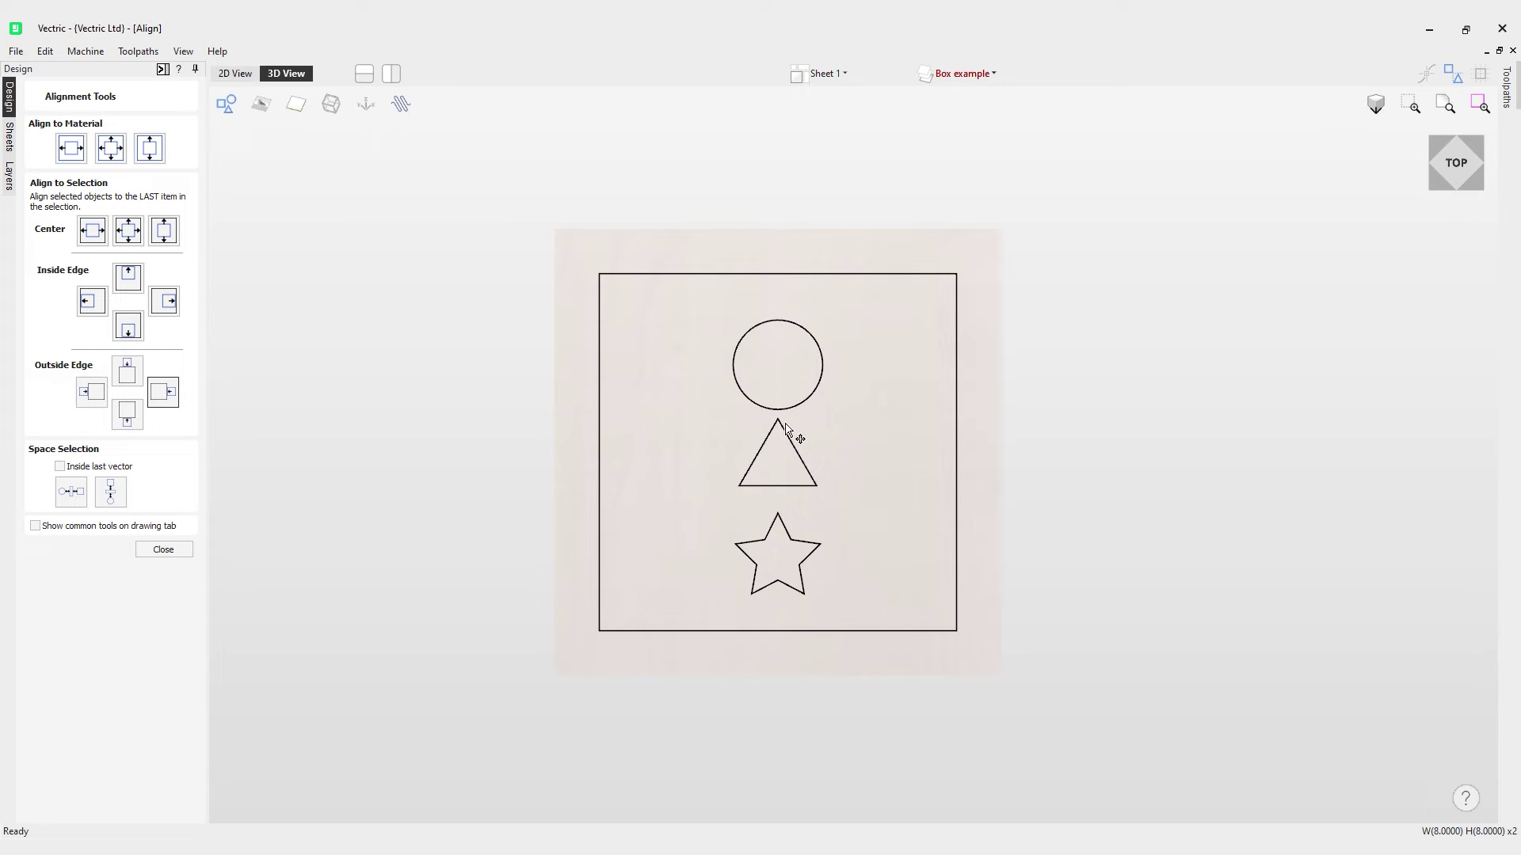
Space the circle, triangle and star evenly in the vertical direction, then clear the selection.
left_click_drag(699, 303, 862, 631)
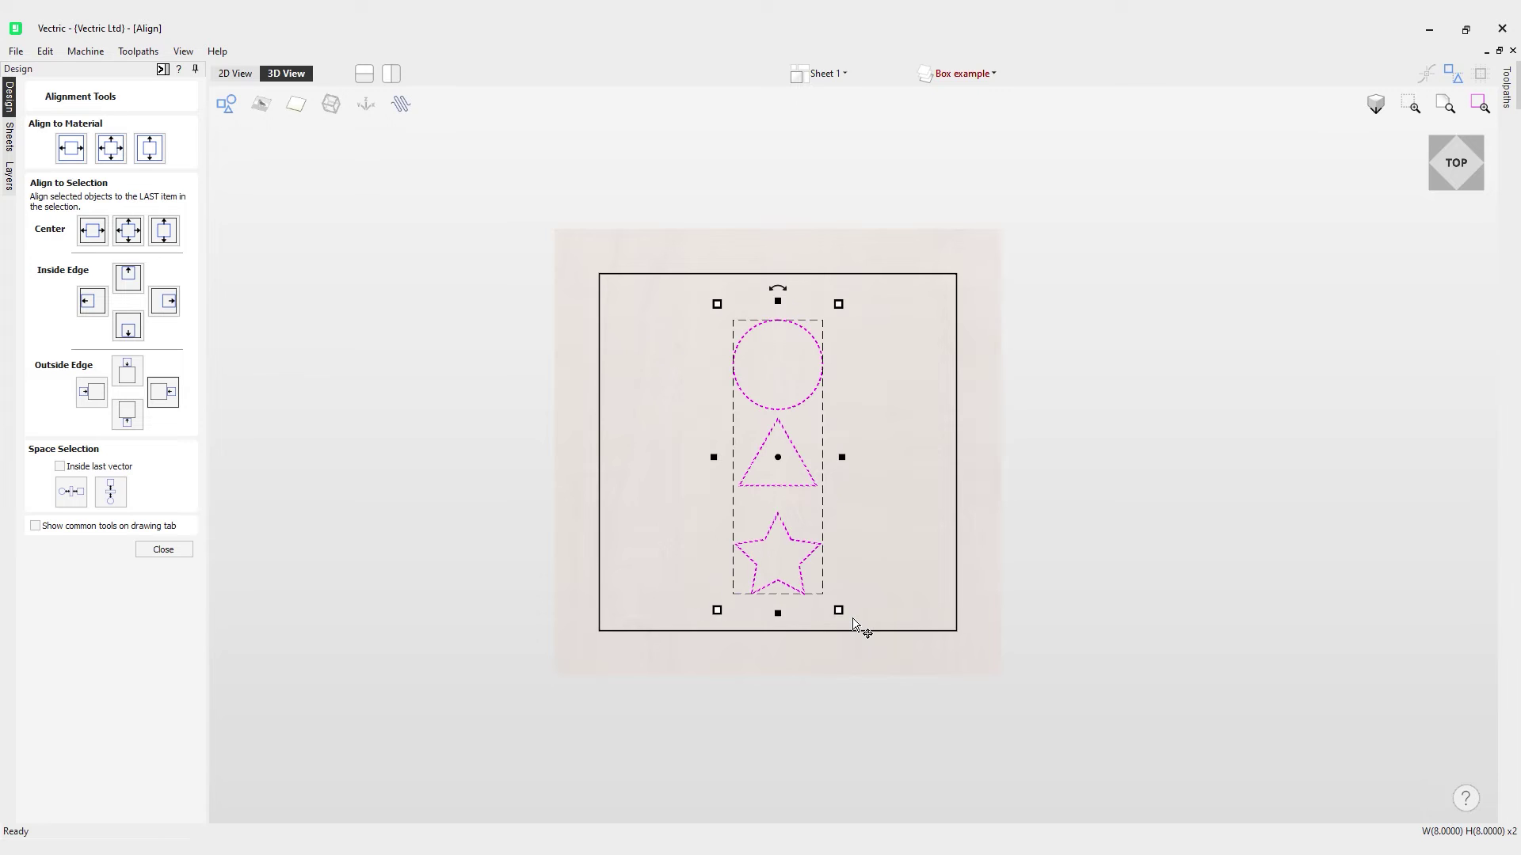
left_click(111, 492)
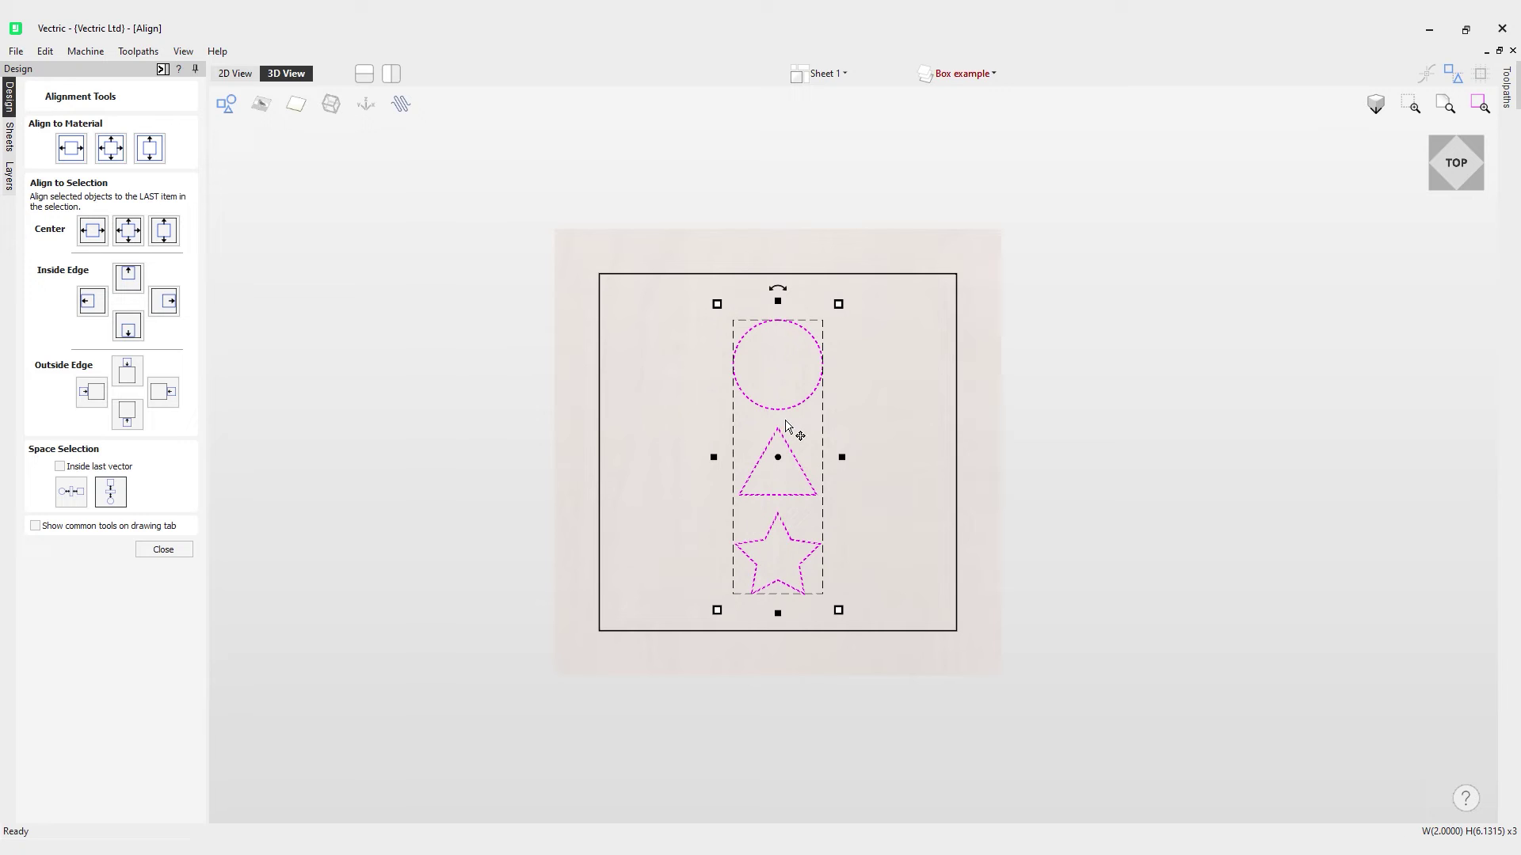
left_click(675, 480)
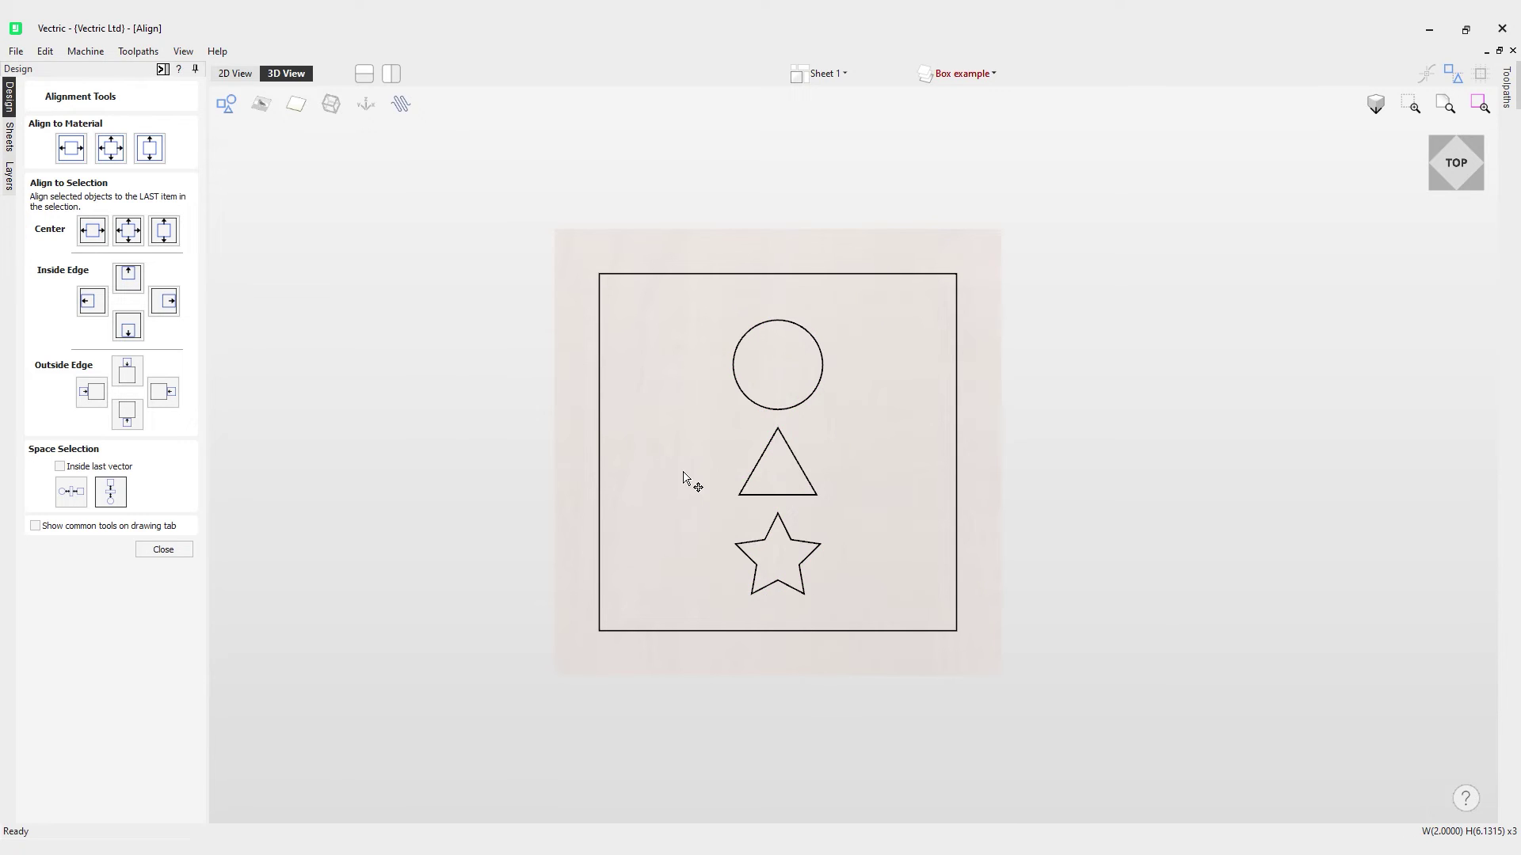
Move the circle to the triangle's left and the star to its right so the three shapes form a row.
left_click(771, 410)
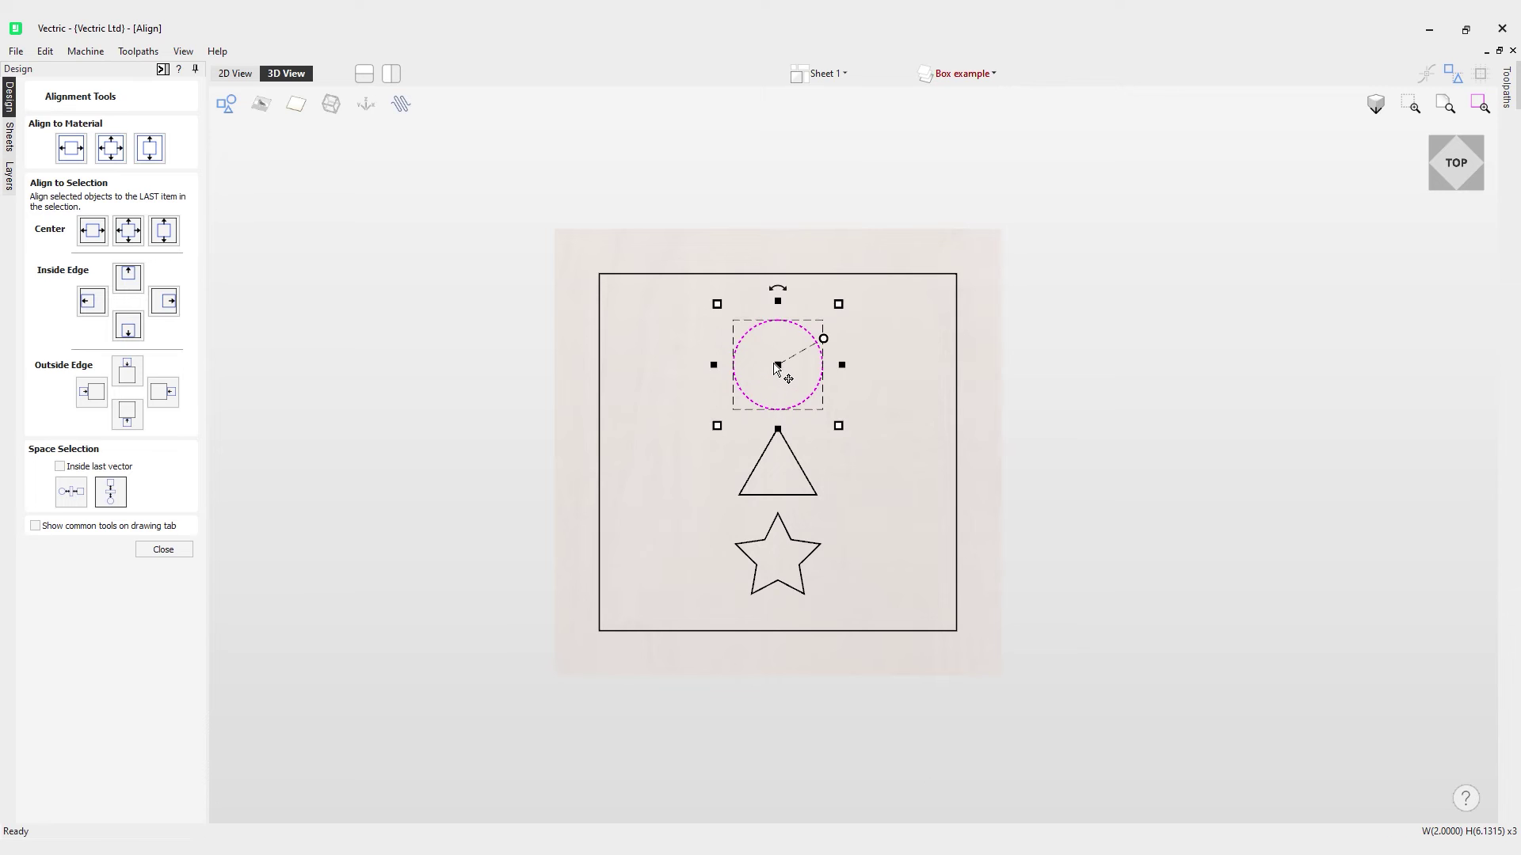
left_click(777, 373)
left_click(788, 408)
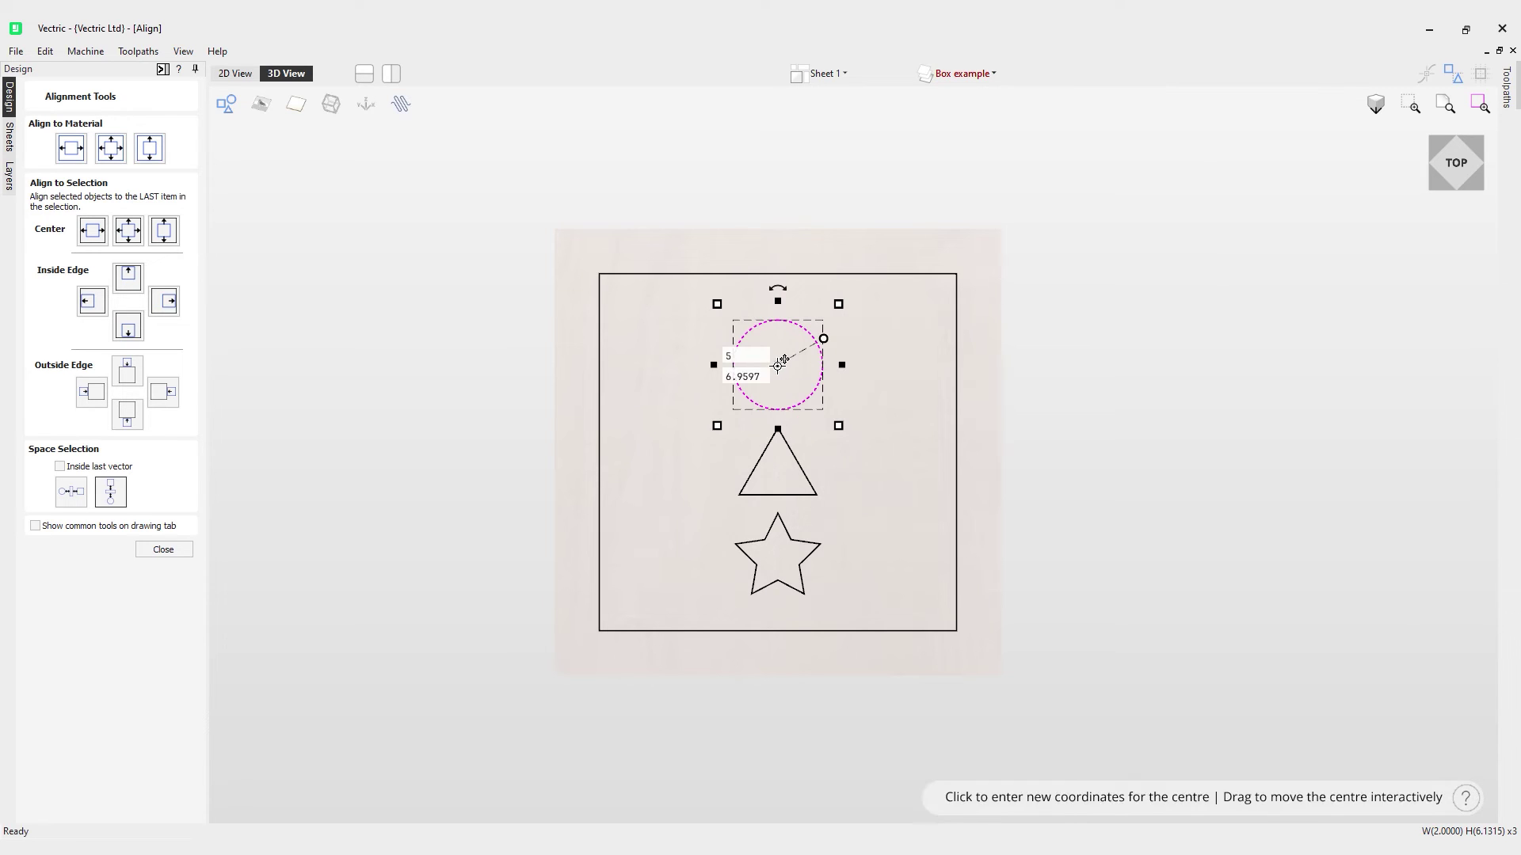
left_click_drag(777, 364, 691, 461)
left_click(794, 566)
left_click_drag(792, 564, 846, 465)
Space the row of circle, triangle and star evenly in the horizontal direction and clear the selection.
left_click_drag(624, 392, 910, 541)
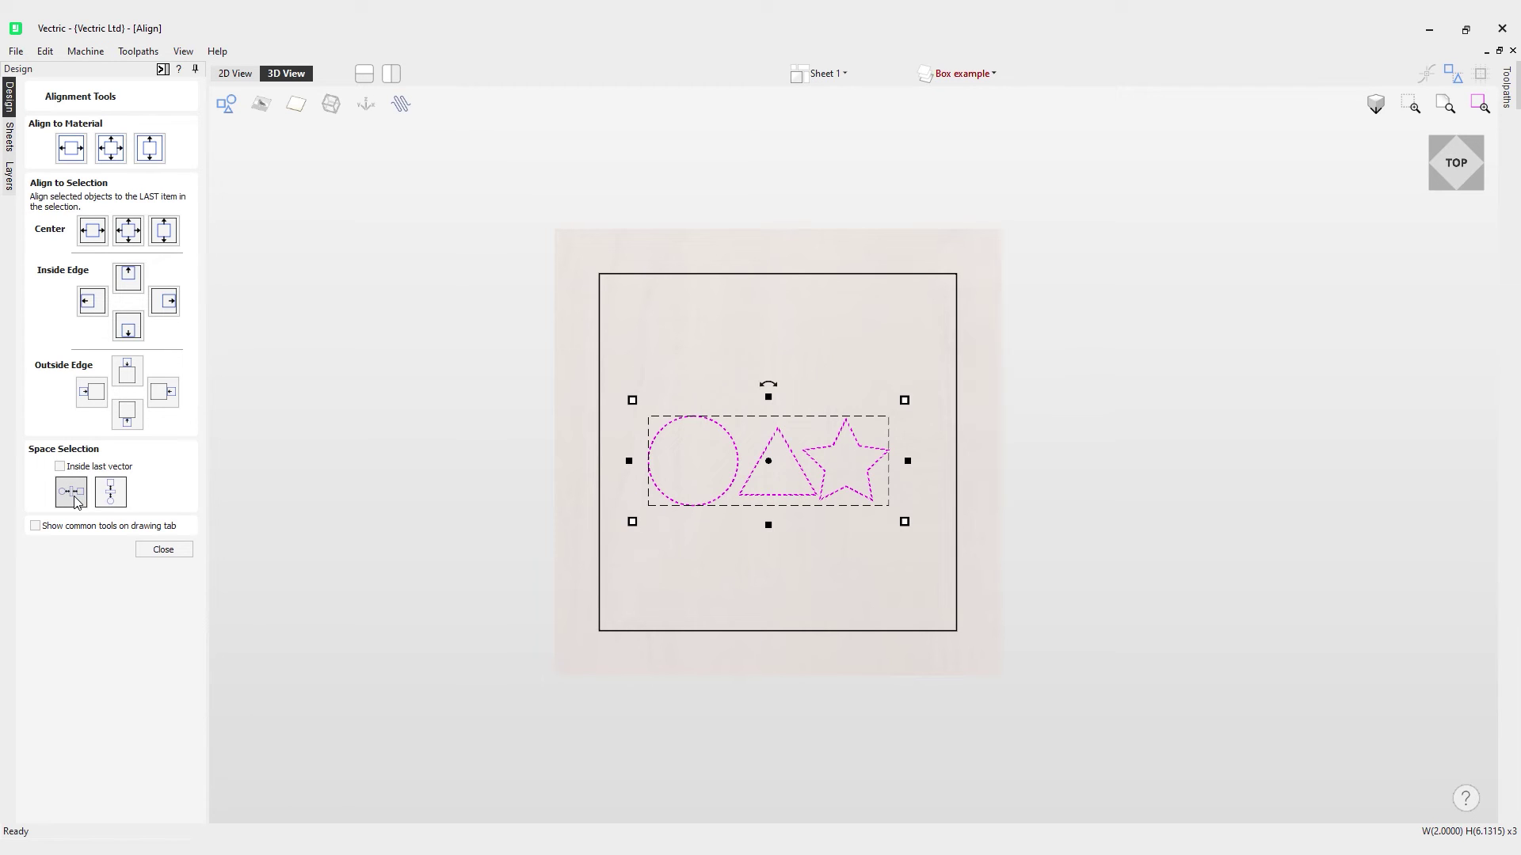
left_click(77, 501)
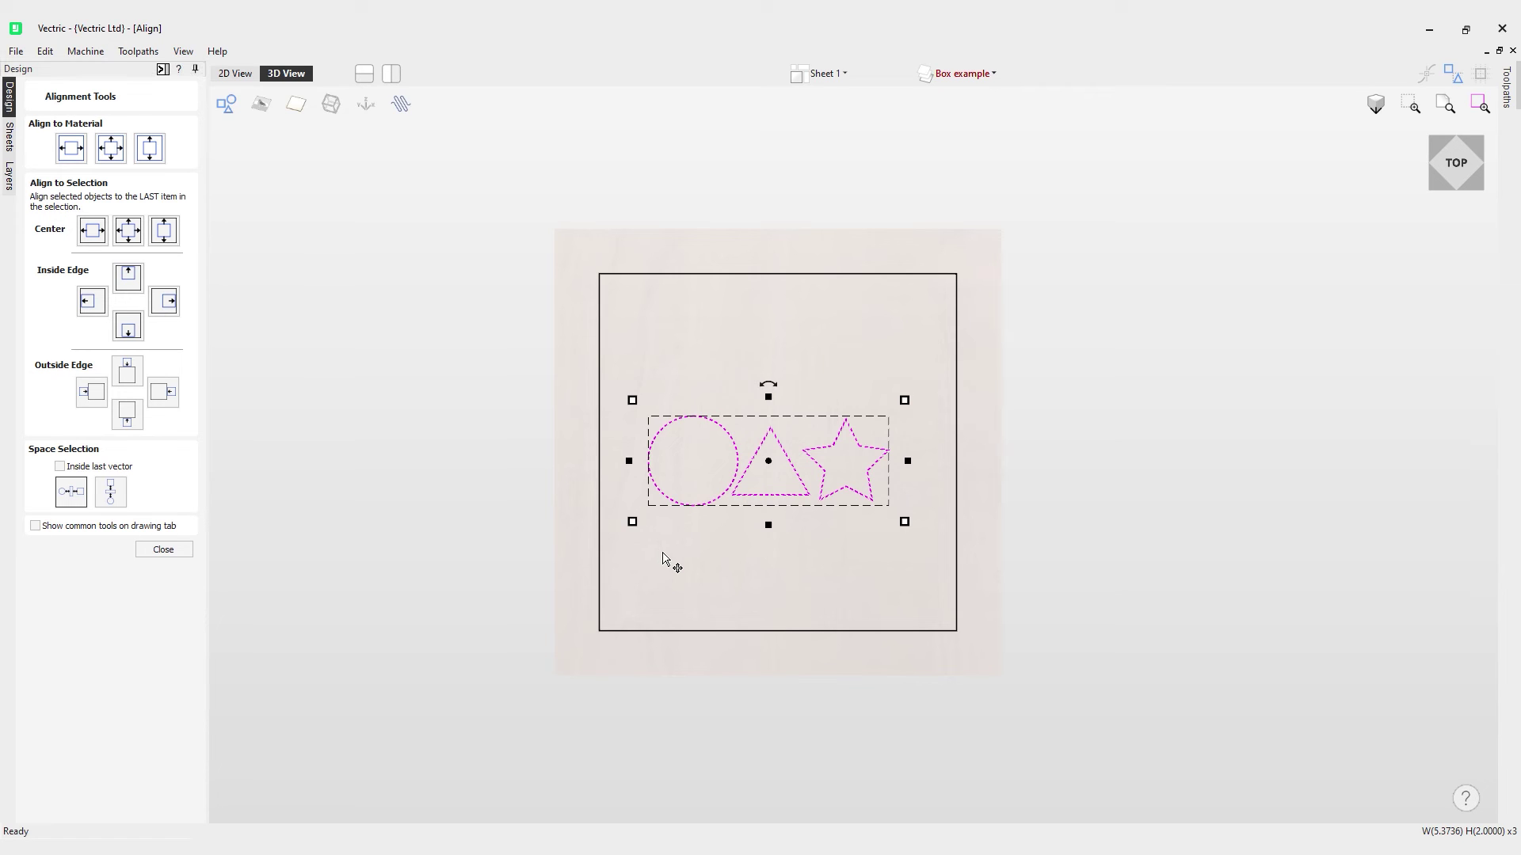
left_click(665, 558)
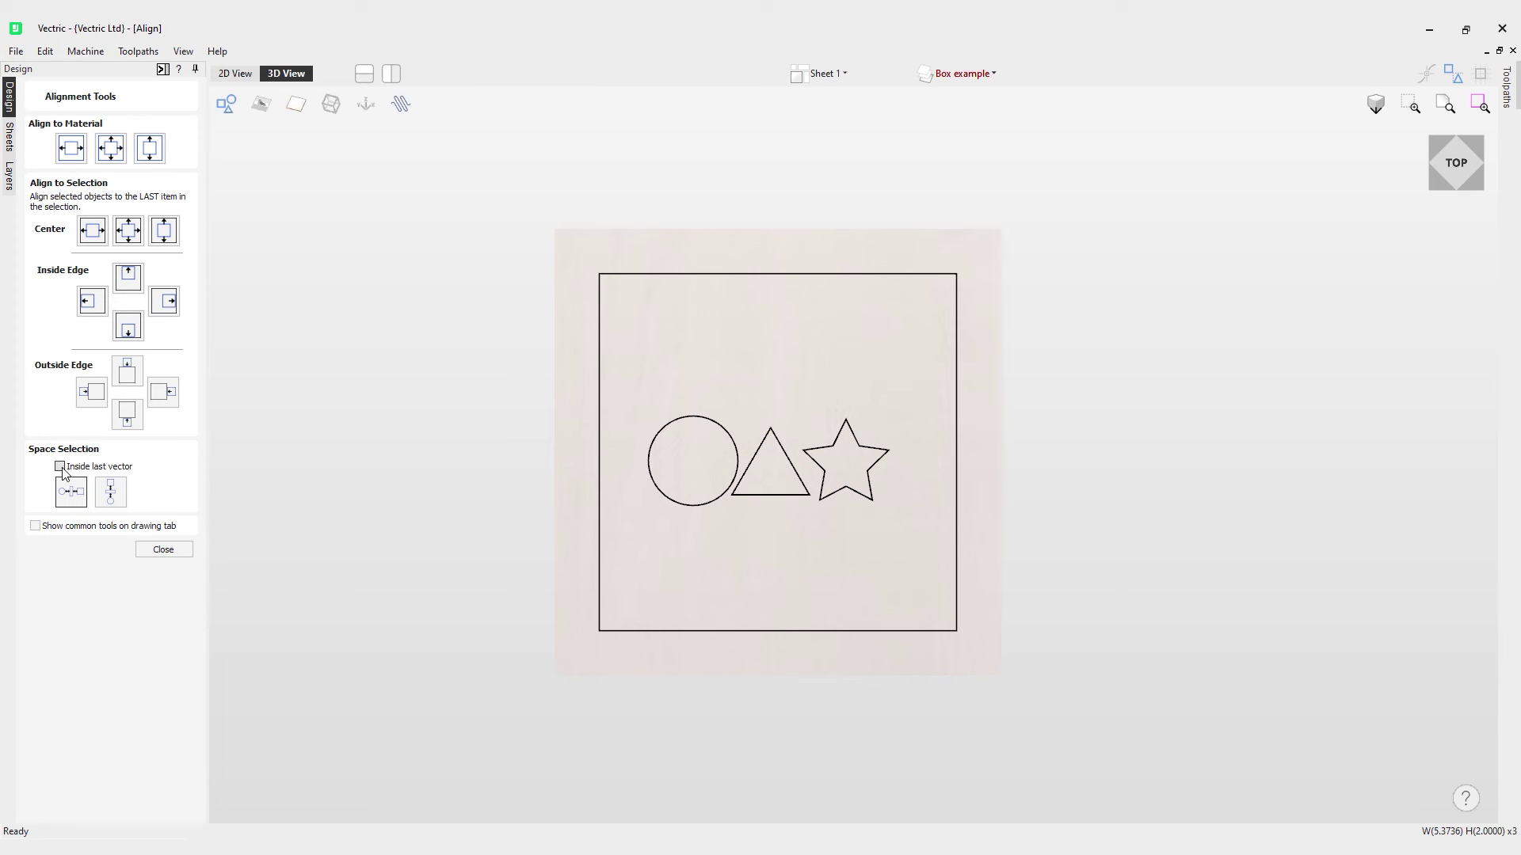
Enable spacing inside the last vector and space the circle, triangle and star horizontally within the large square.
left_click(60, 467)
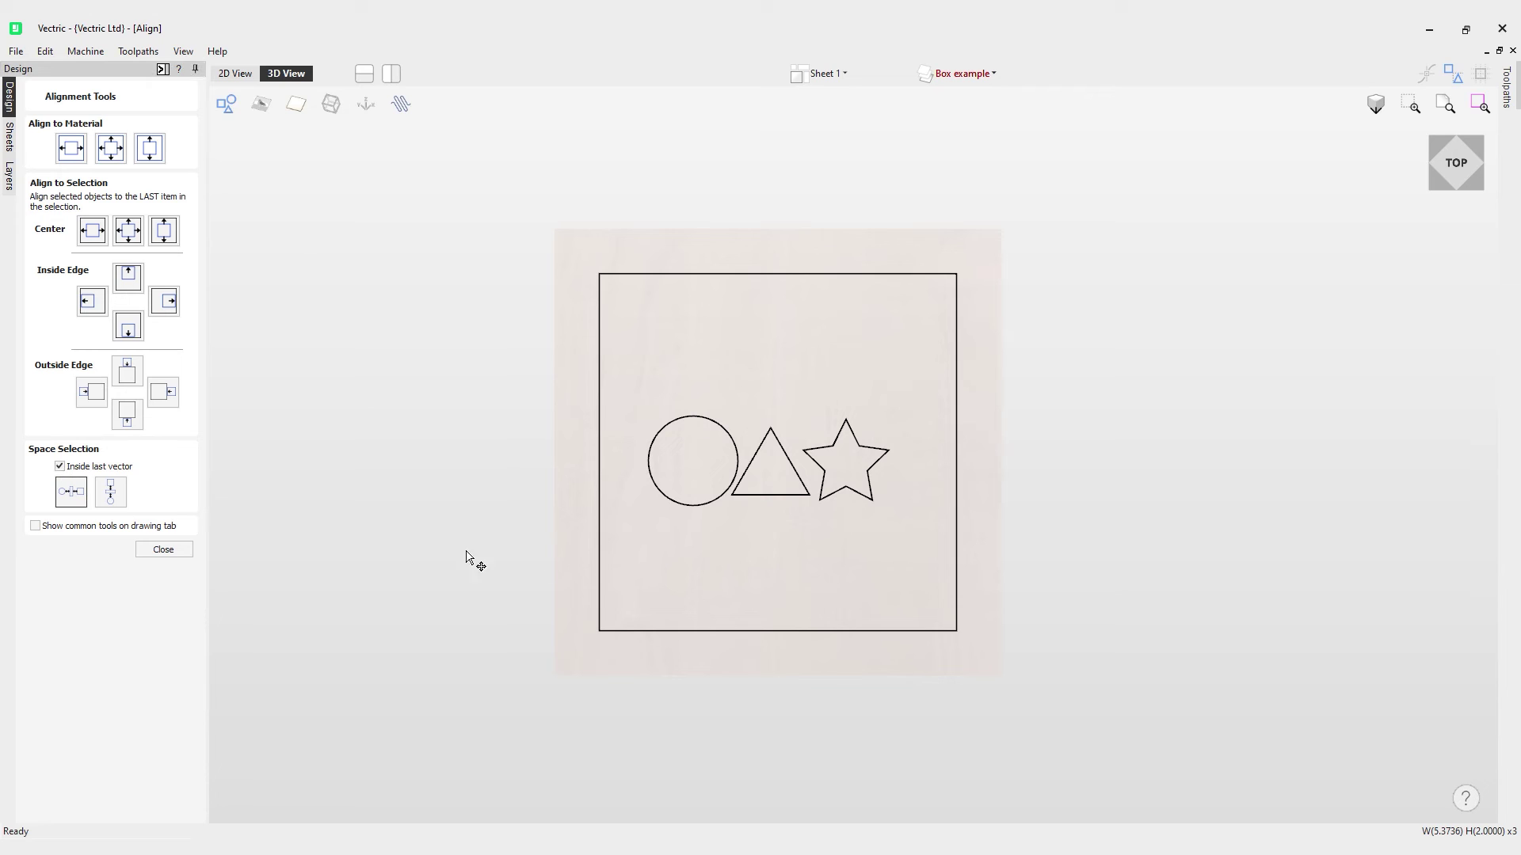
left_click_drag(635, 392, 816, 505)
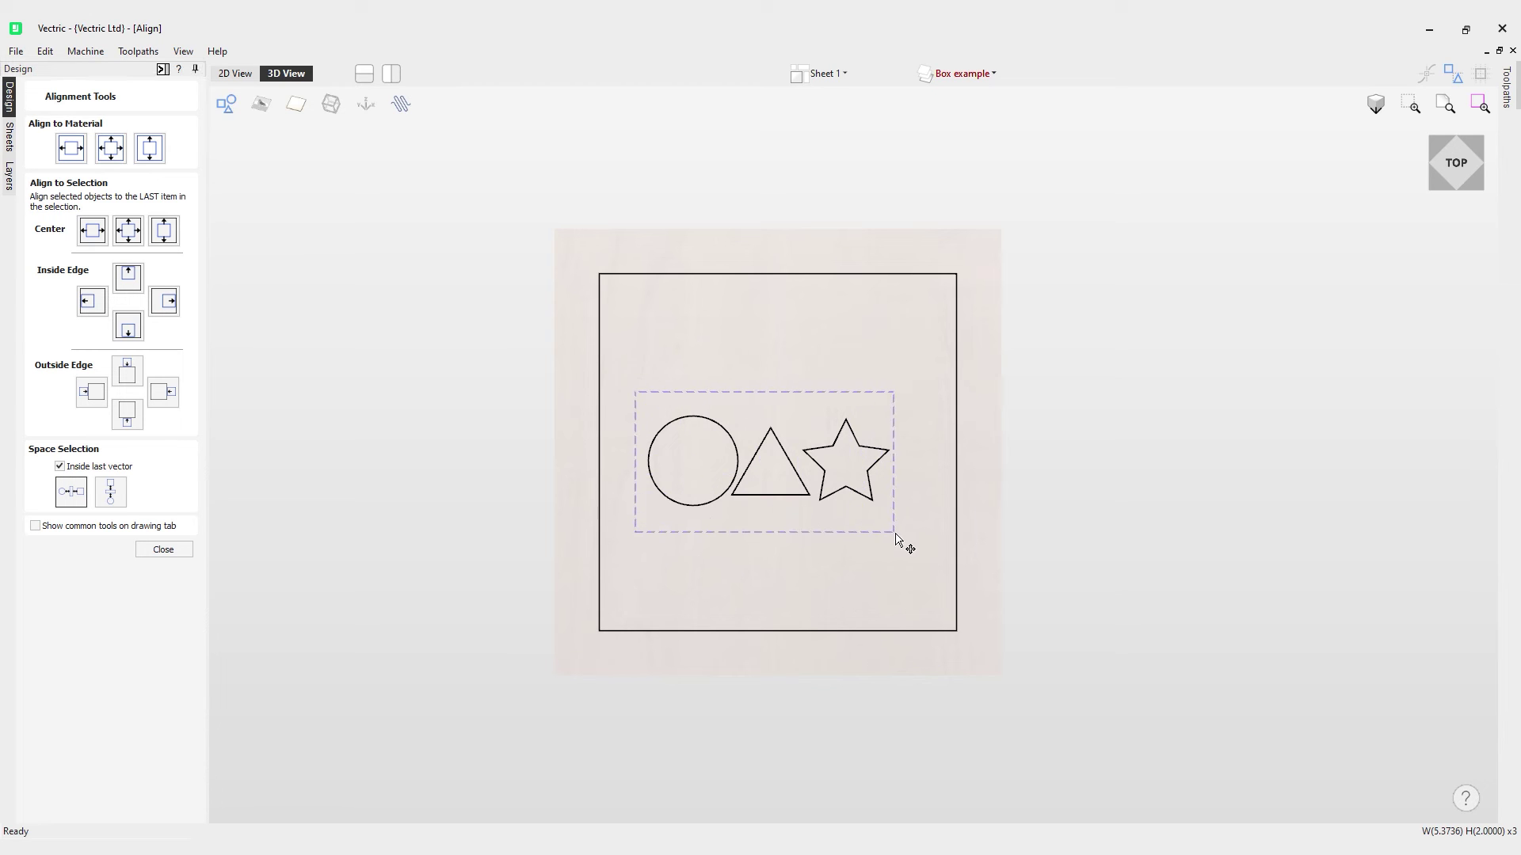
left_click_drag(896, 538, 895, 537)
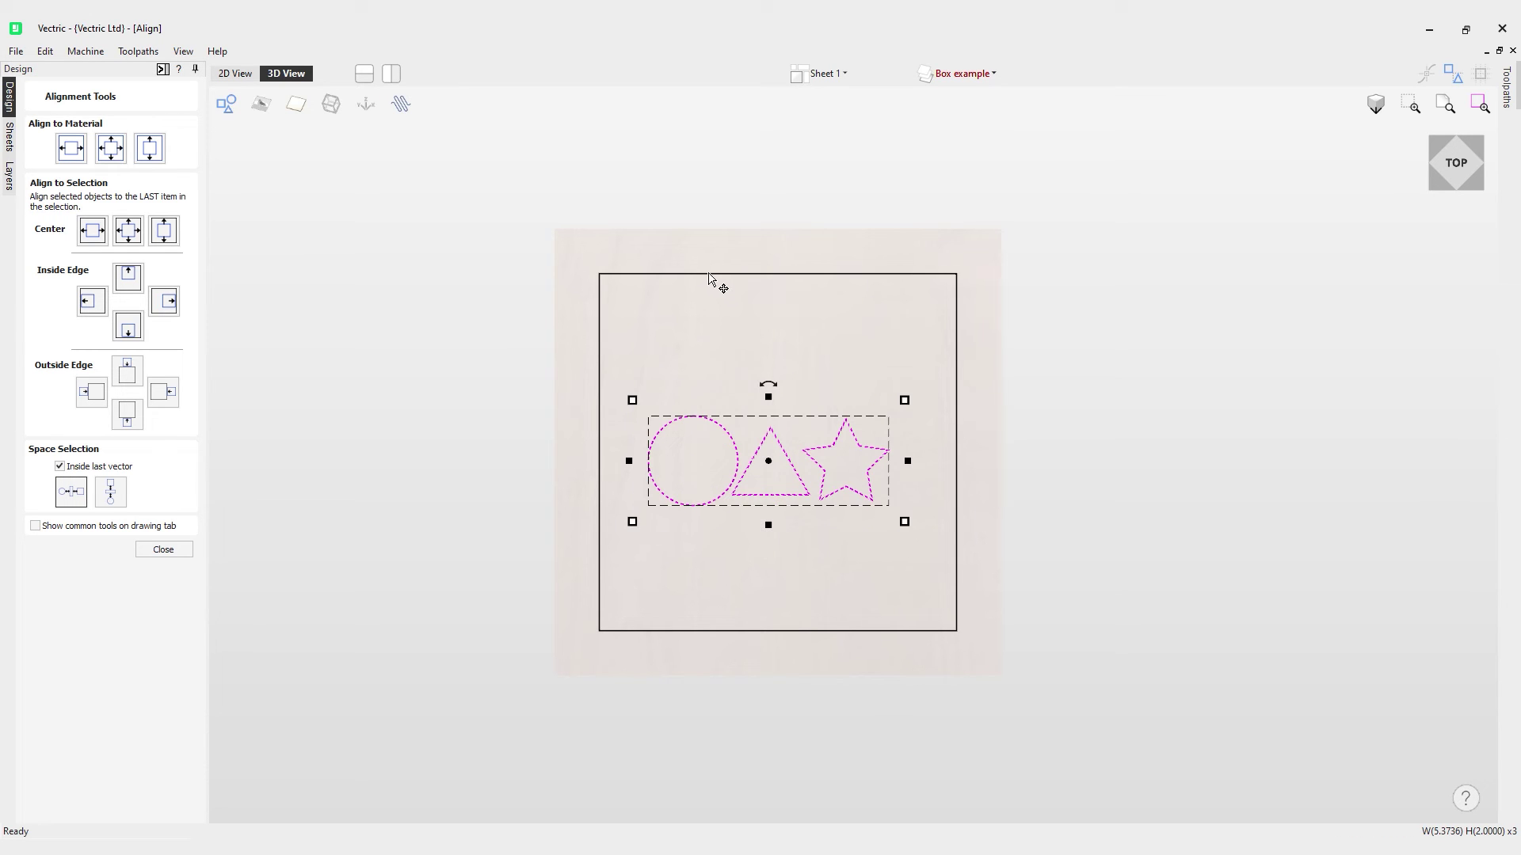
left_click(708, 275, "shift")
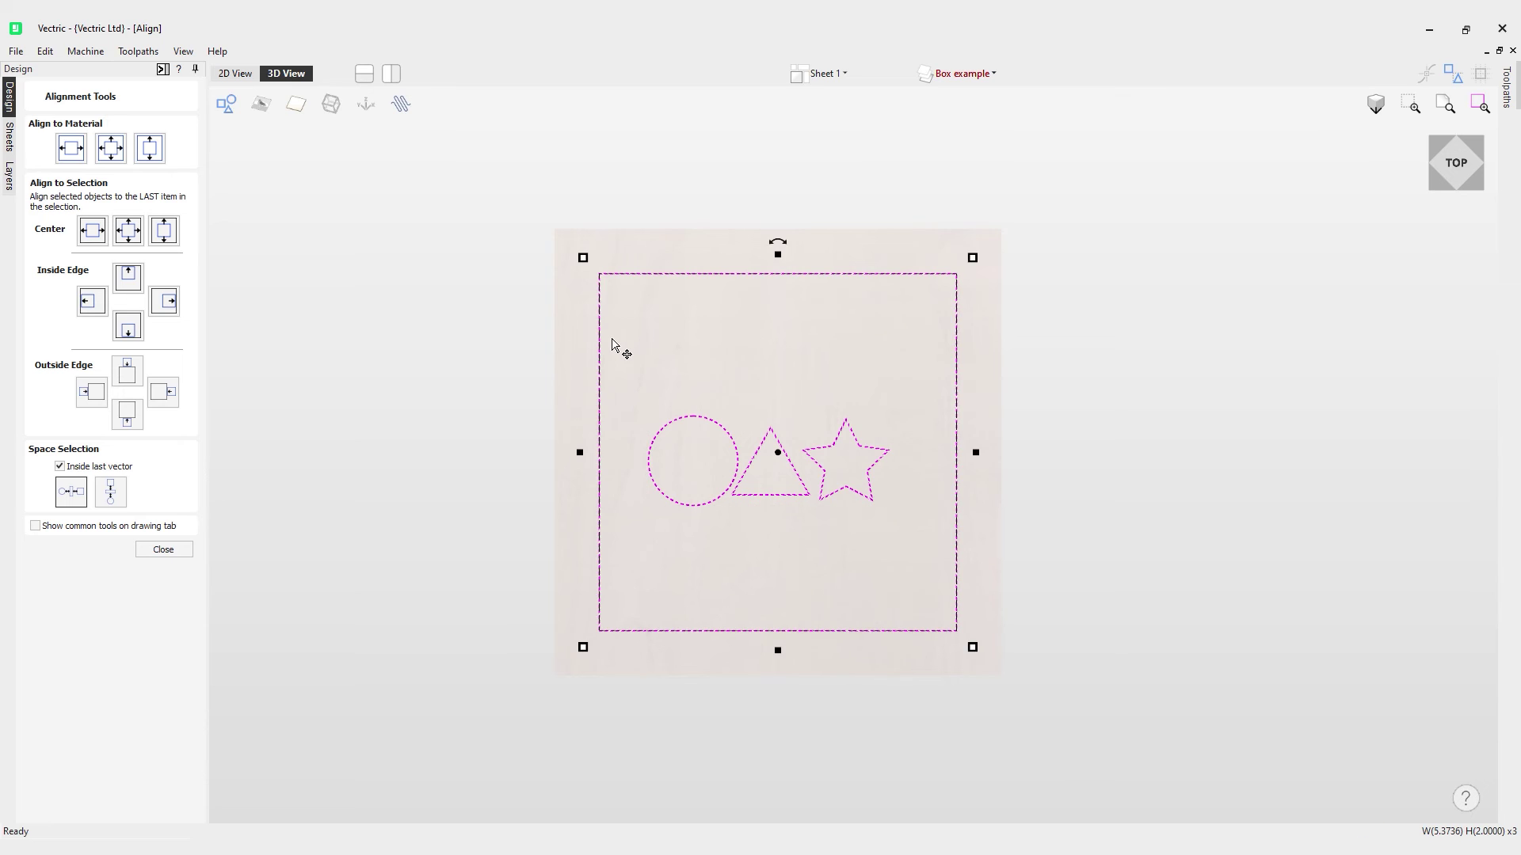
left_click(72, 491)
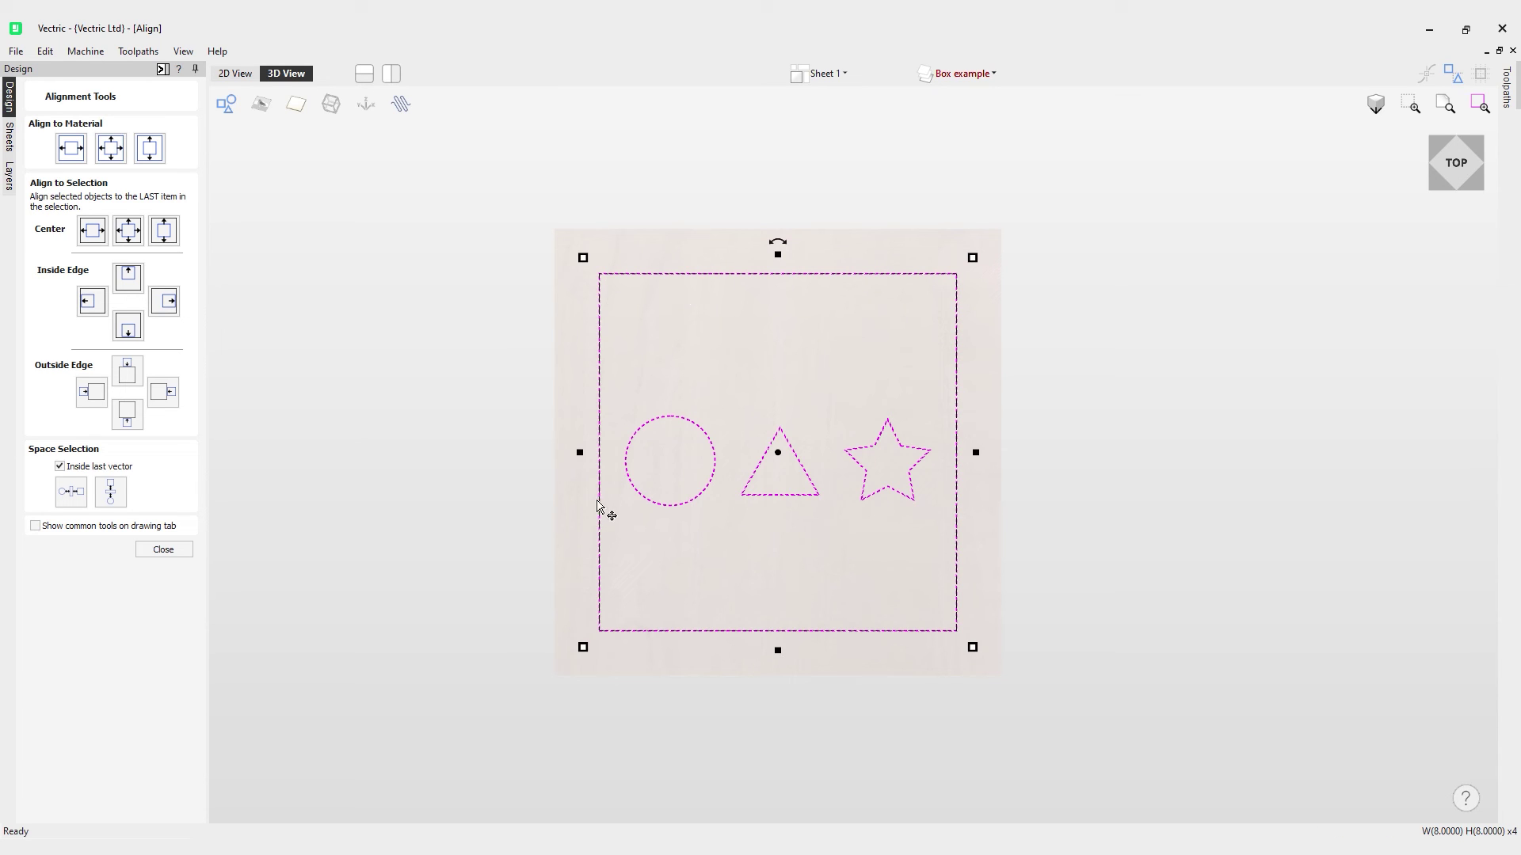
left_click(685, 549)
Move the circle's centre above the triangle to about X 4.80, Y 6.64, and move the star onto the triangle's lower part.
left_click(715, 472)
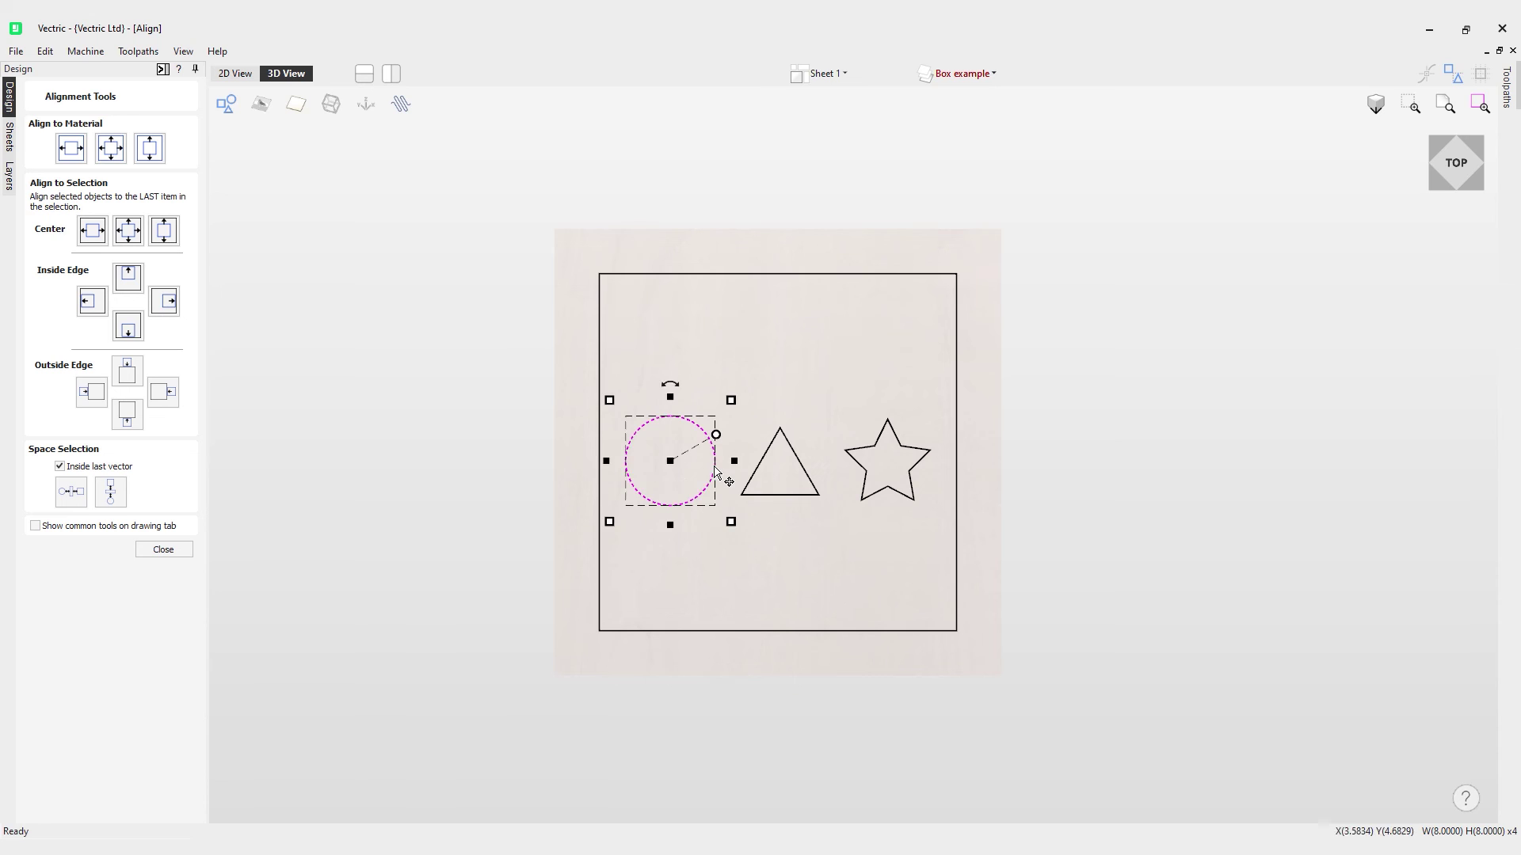
left_click_drag(668, 468, 772, 377)
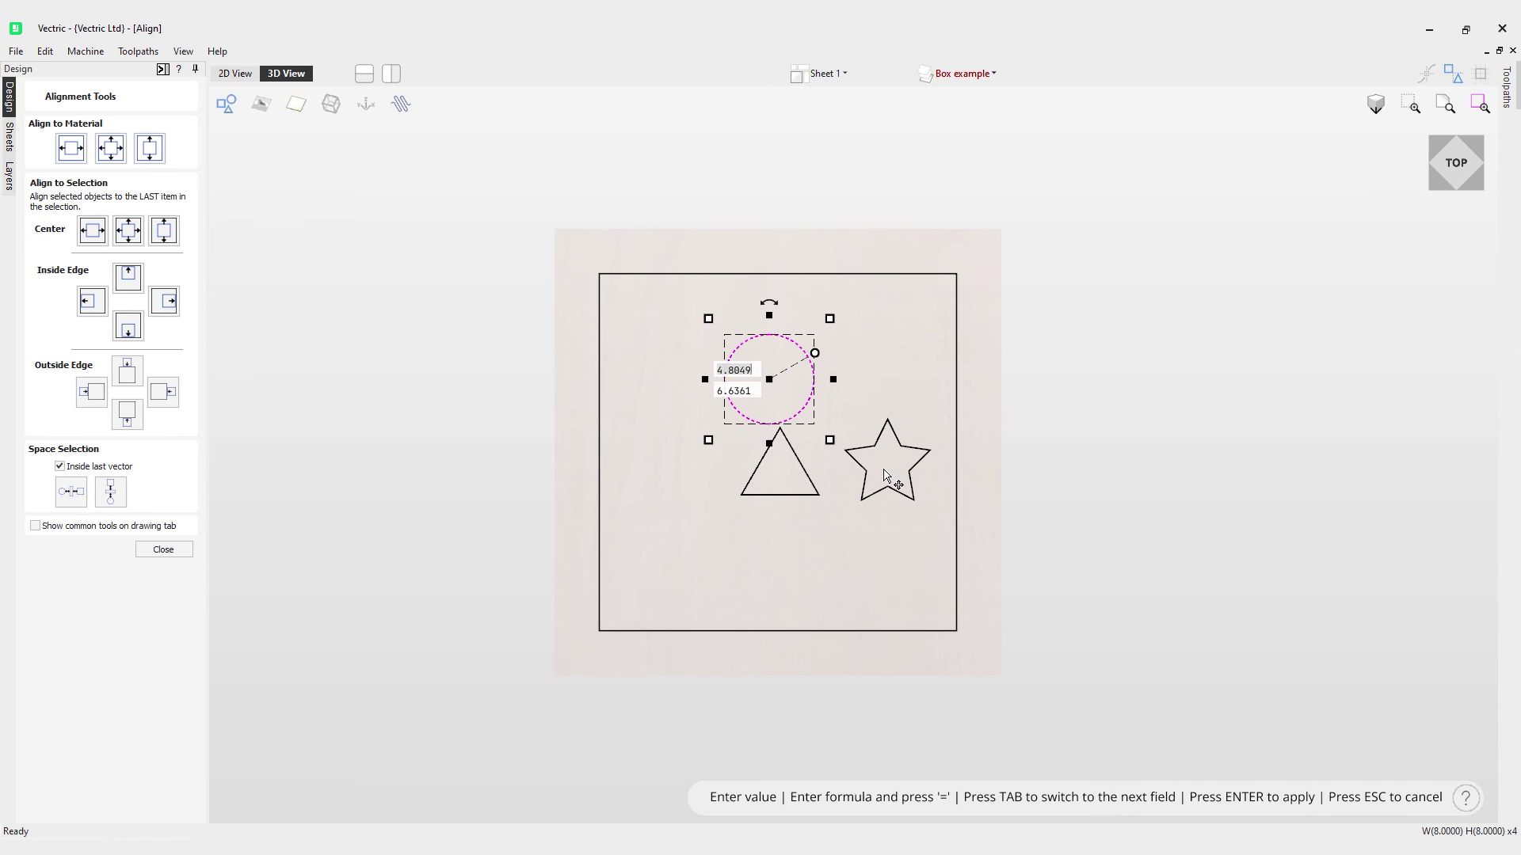
left_click(889, 440)
left_click(889, 443)
left_click_drag(889, 444, 788, 479)
Space the circle, triangle and star vertically inside the large square, with the square as the last selected vector.
left_click_drag(697, 318, 869, 584)
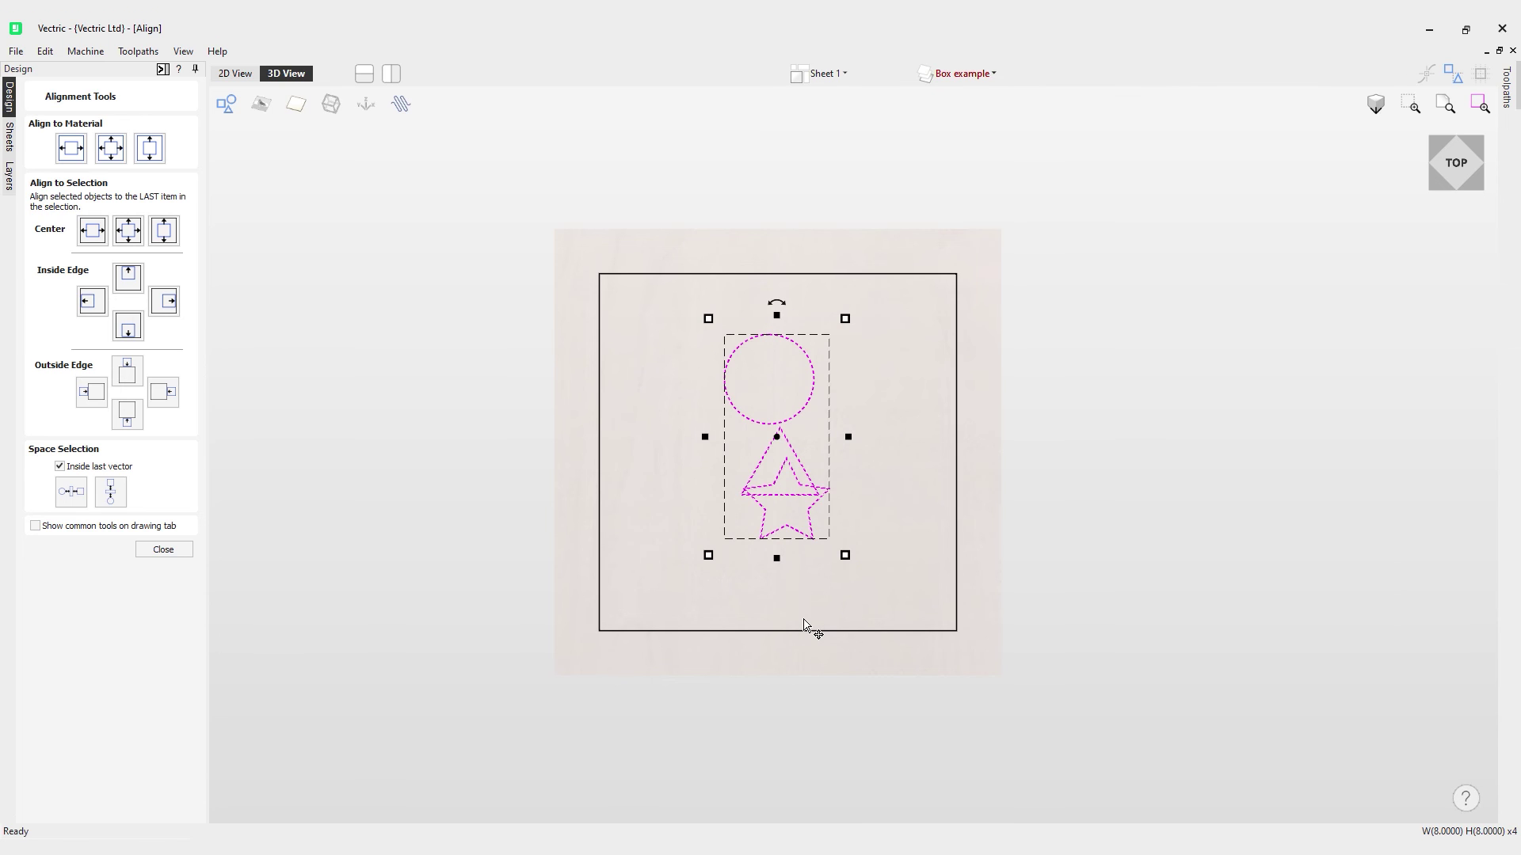
left_click(699, 274, "shift")
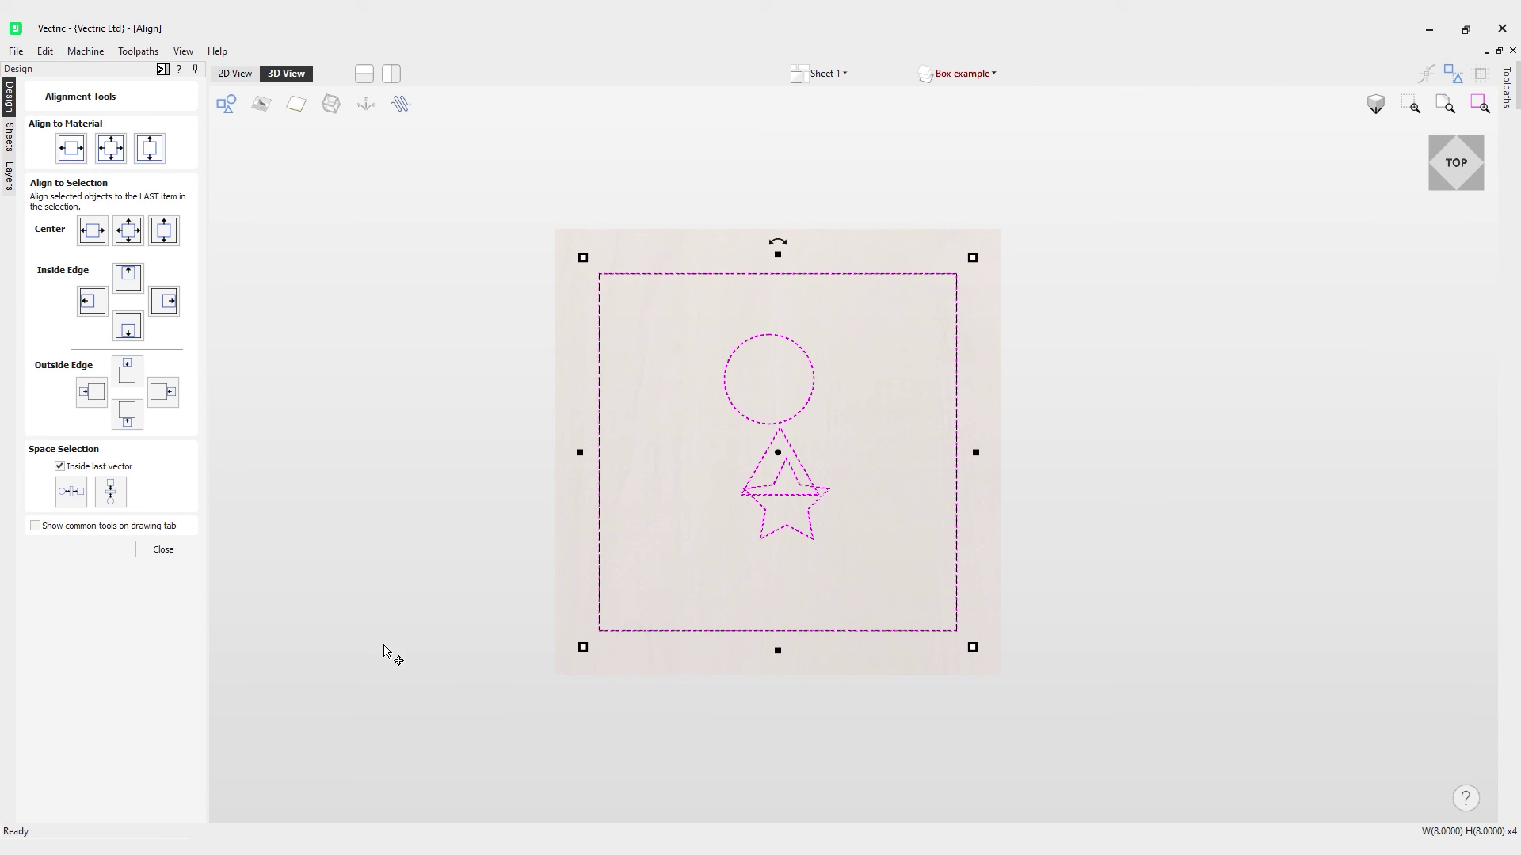
left_click(111, 496)
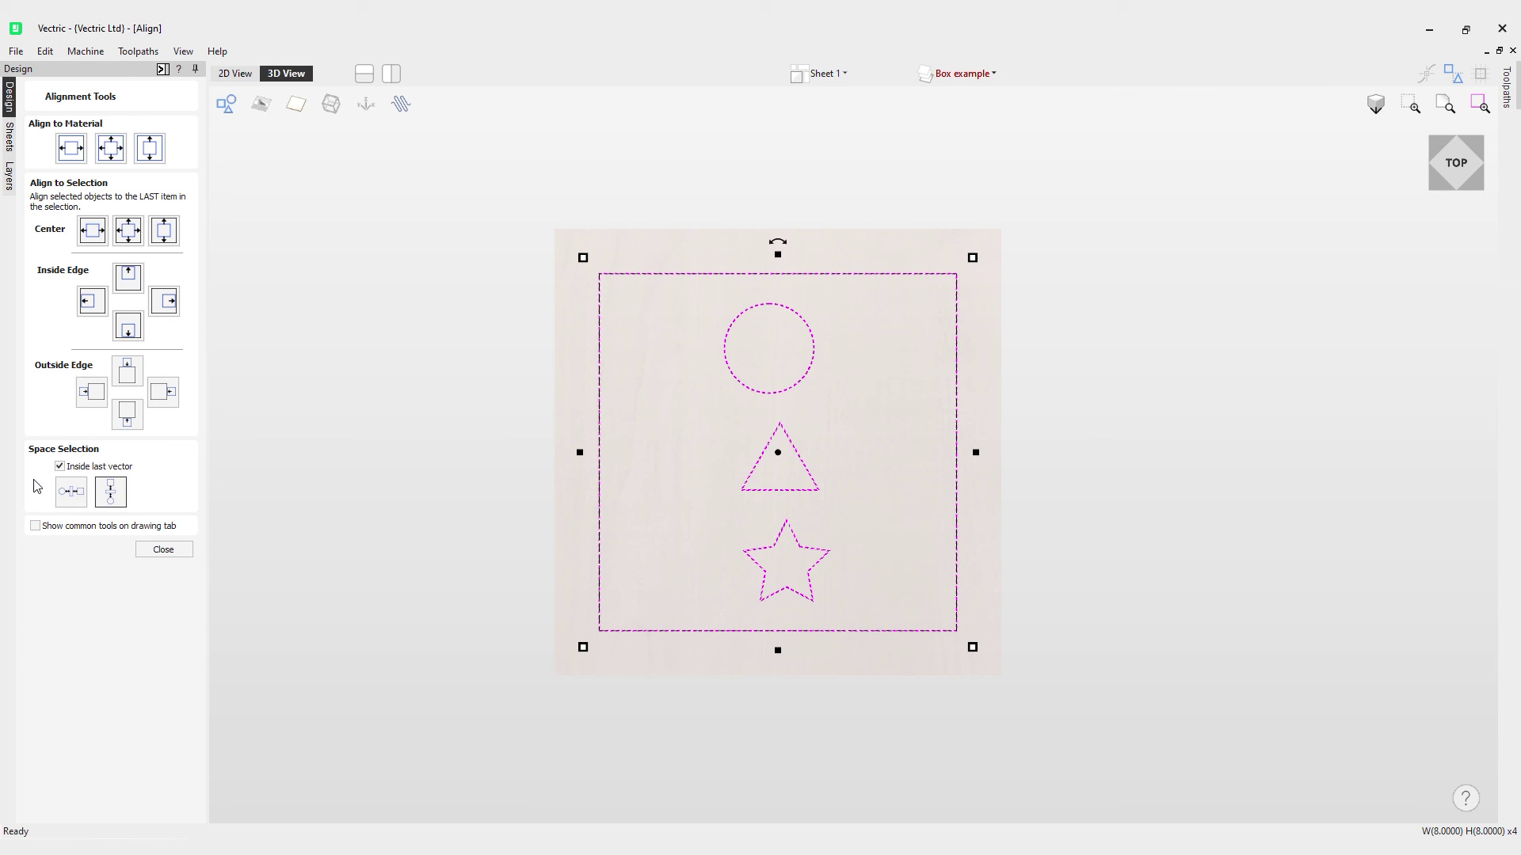
Turn on showing the common alignment tools on the drawing tab and close the alignment tools.
left_click(116, 527)
left_click(166, 551)
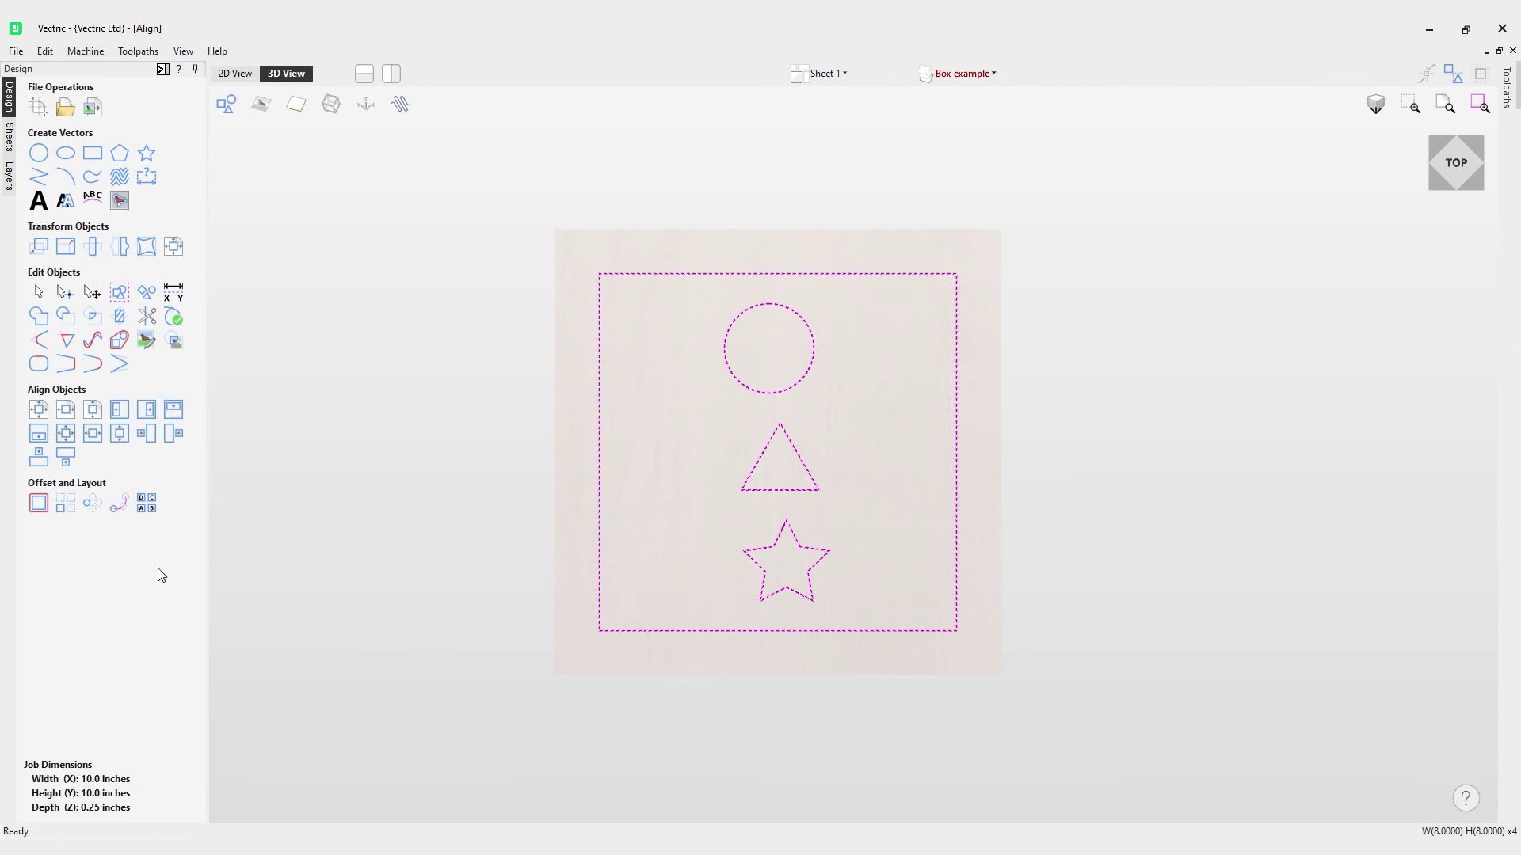